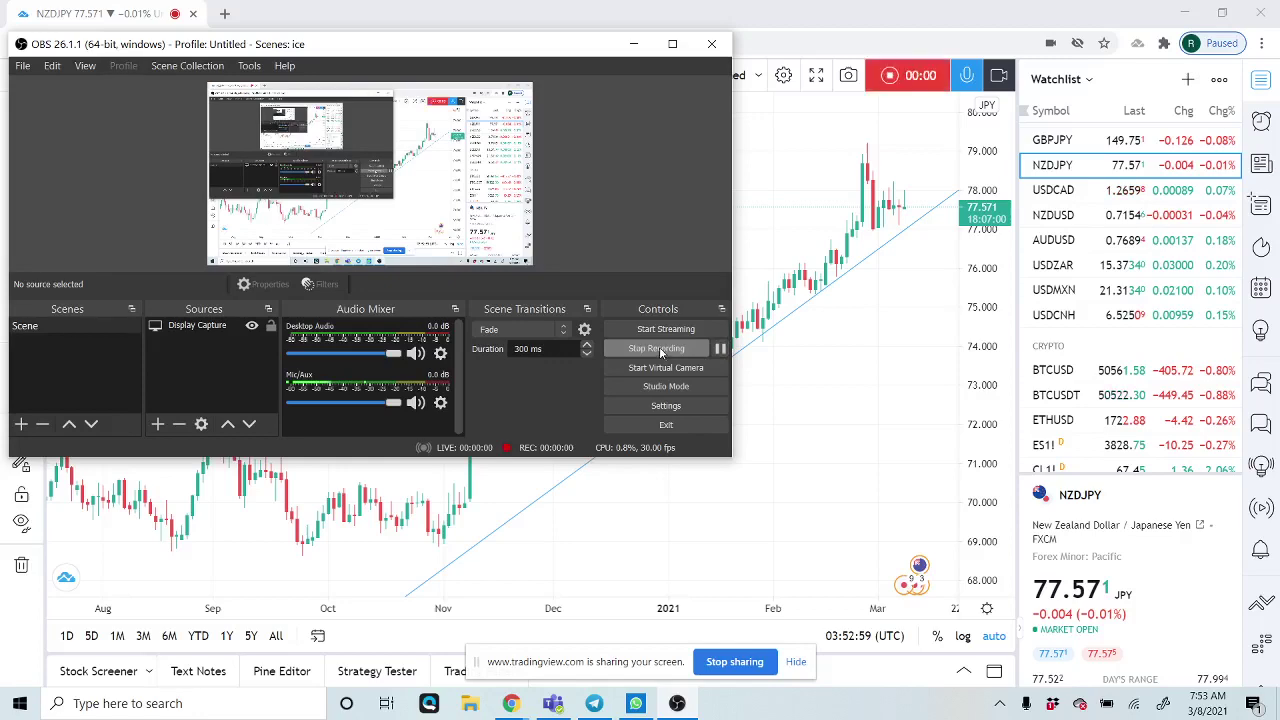
Minimise the recording OBS Studio window to reveal the NZDJPY daily chart
click(637, 44)
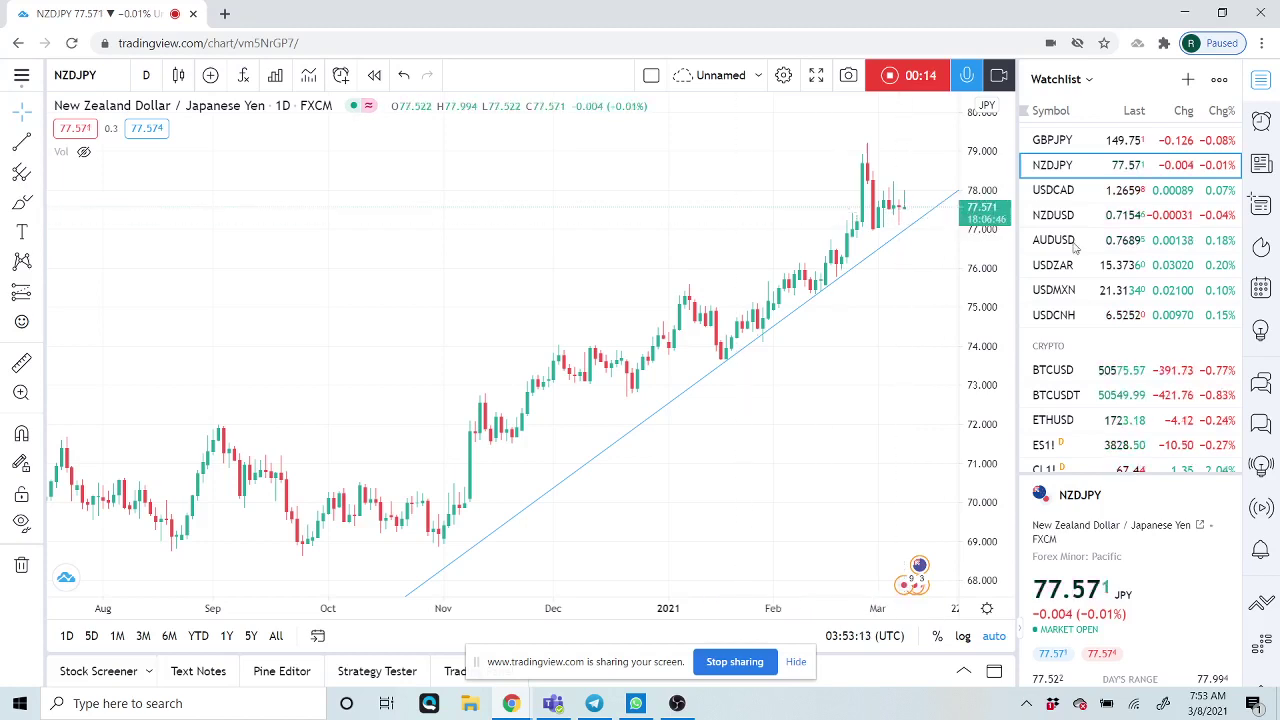
scroll(1085, 252, up, 3)
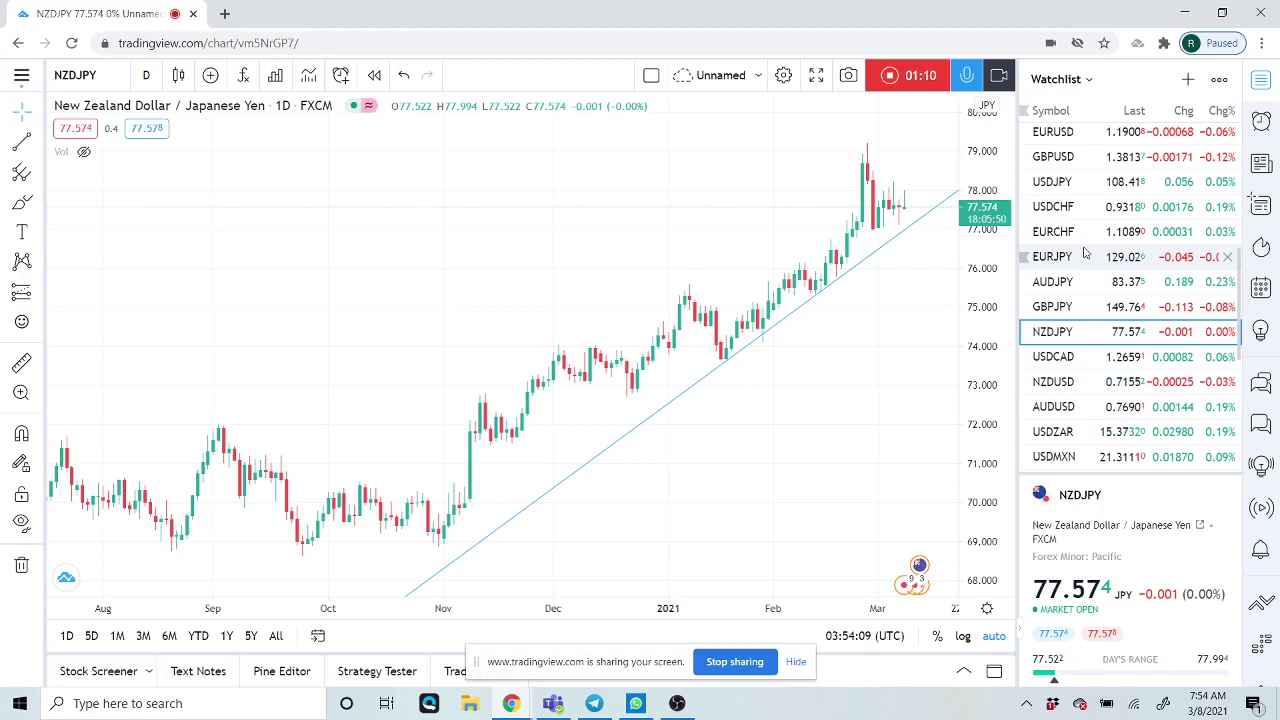
scroll(1085, 252, up, 2)
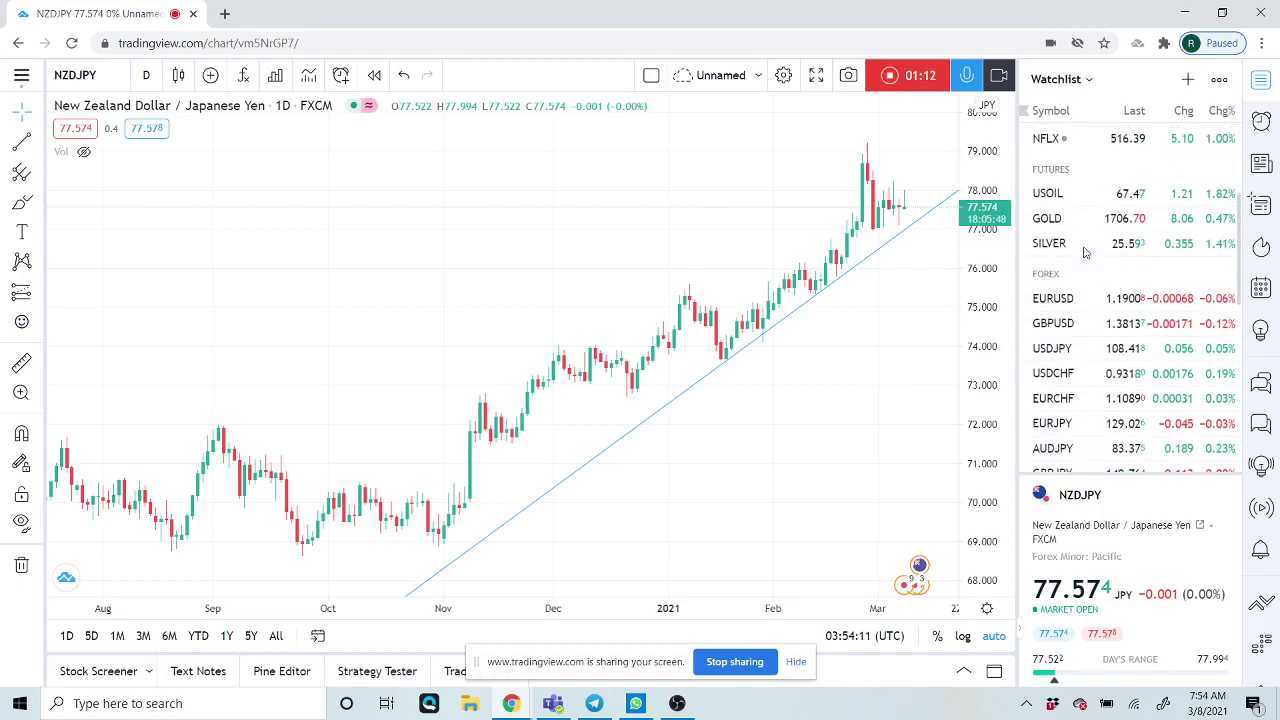
scroll(1085, 252, down, 1)
scroll(1085, 252, down, 4)
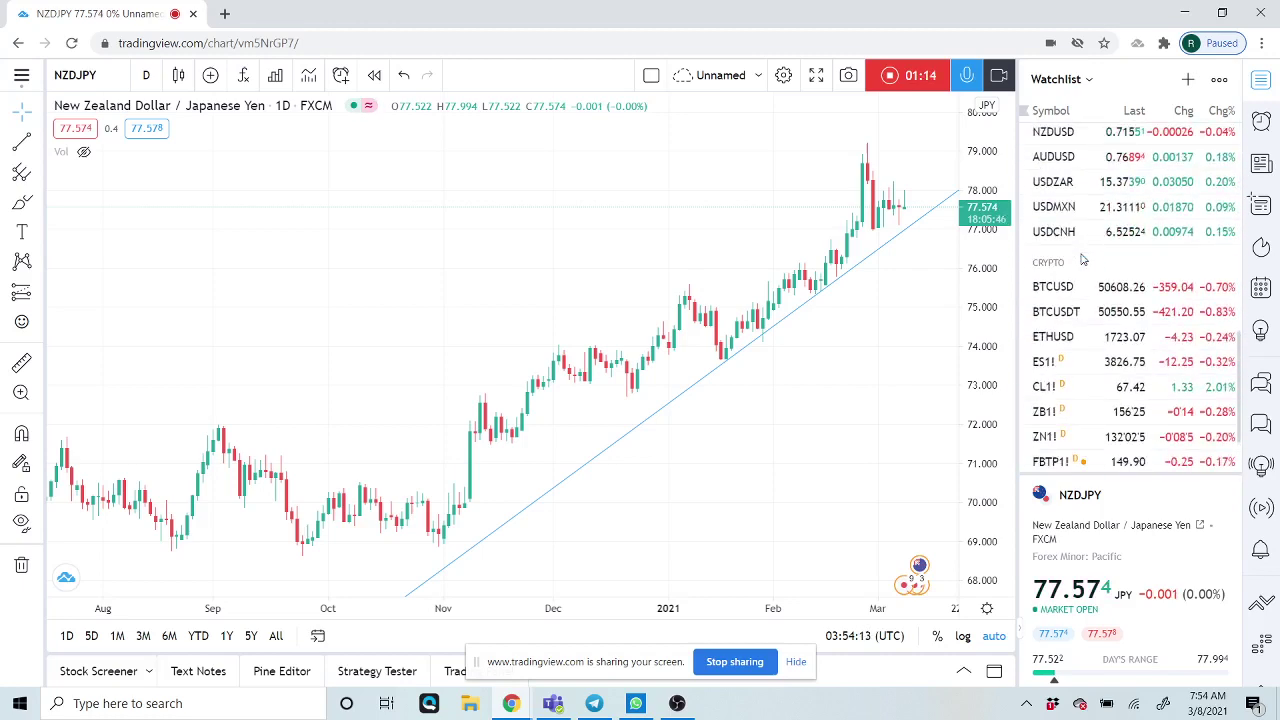
Load ES1! from the watchlist and set the chart interval to 1 hour
click(1076, 364)
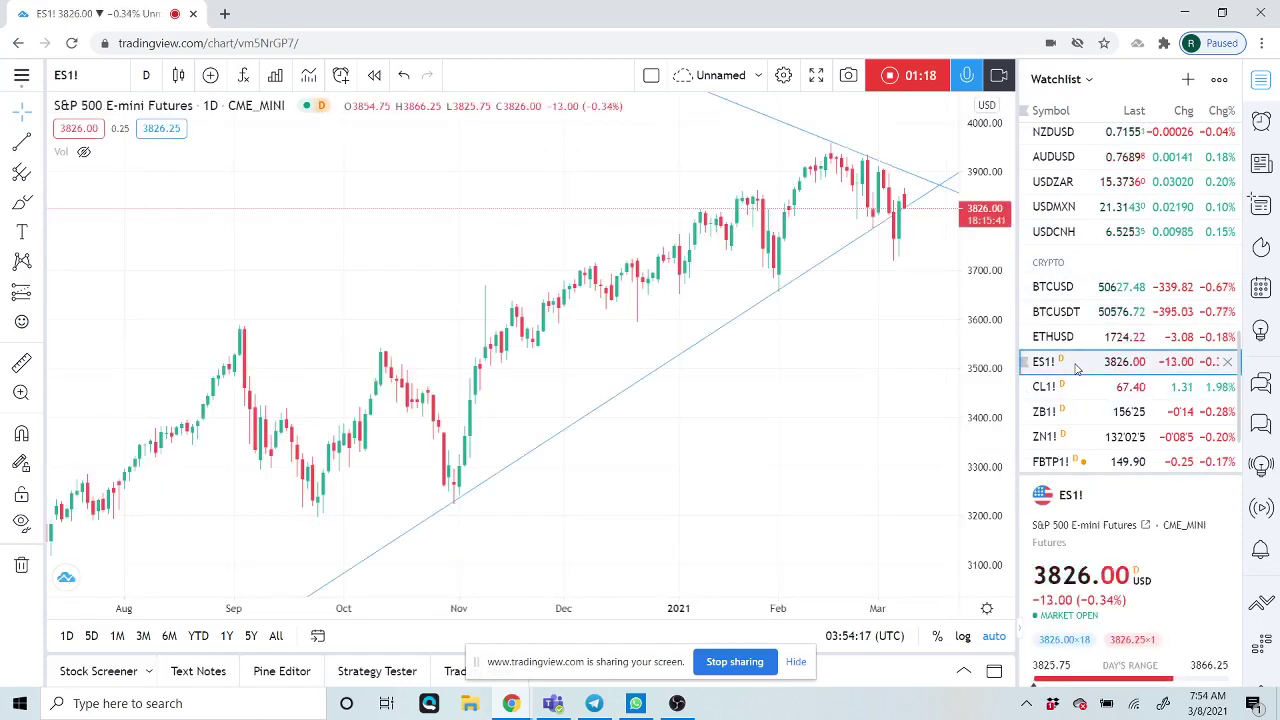
click(146, 75)
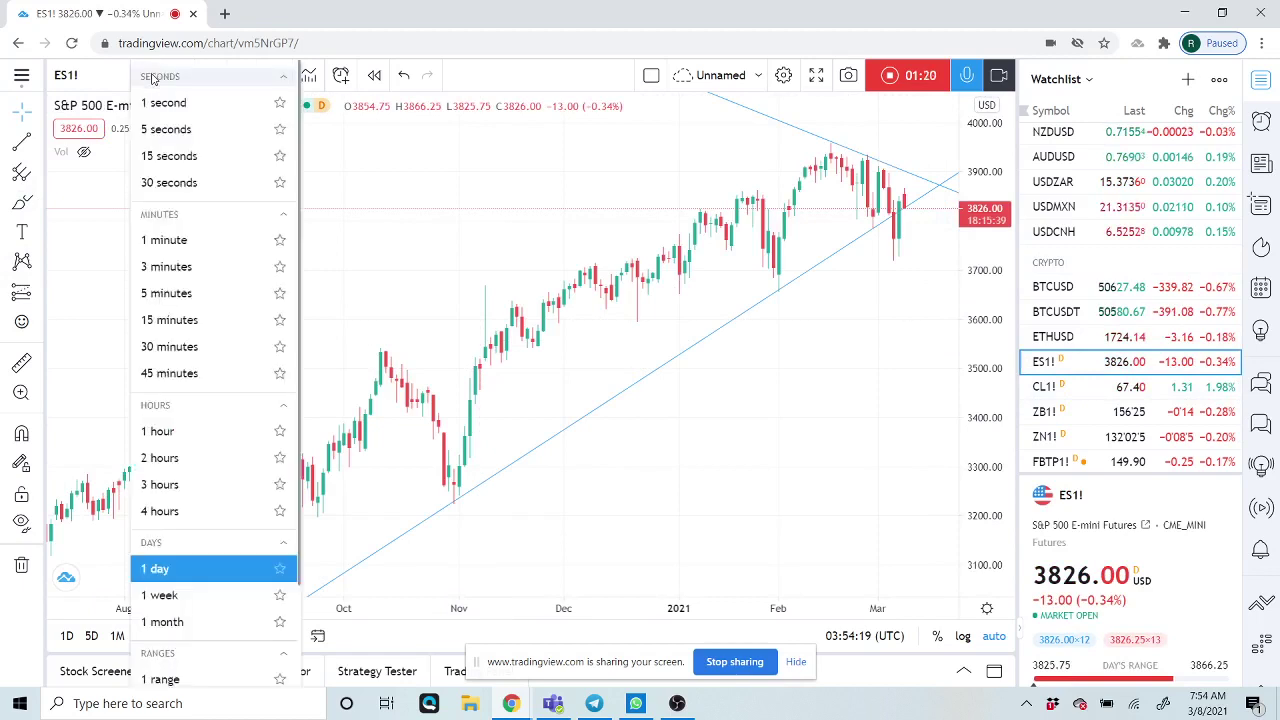
click(193, 432)
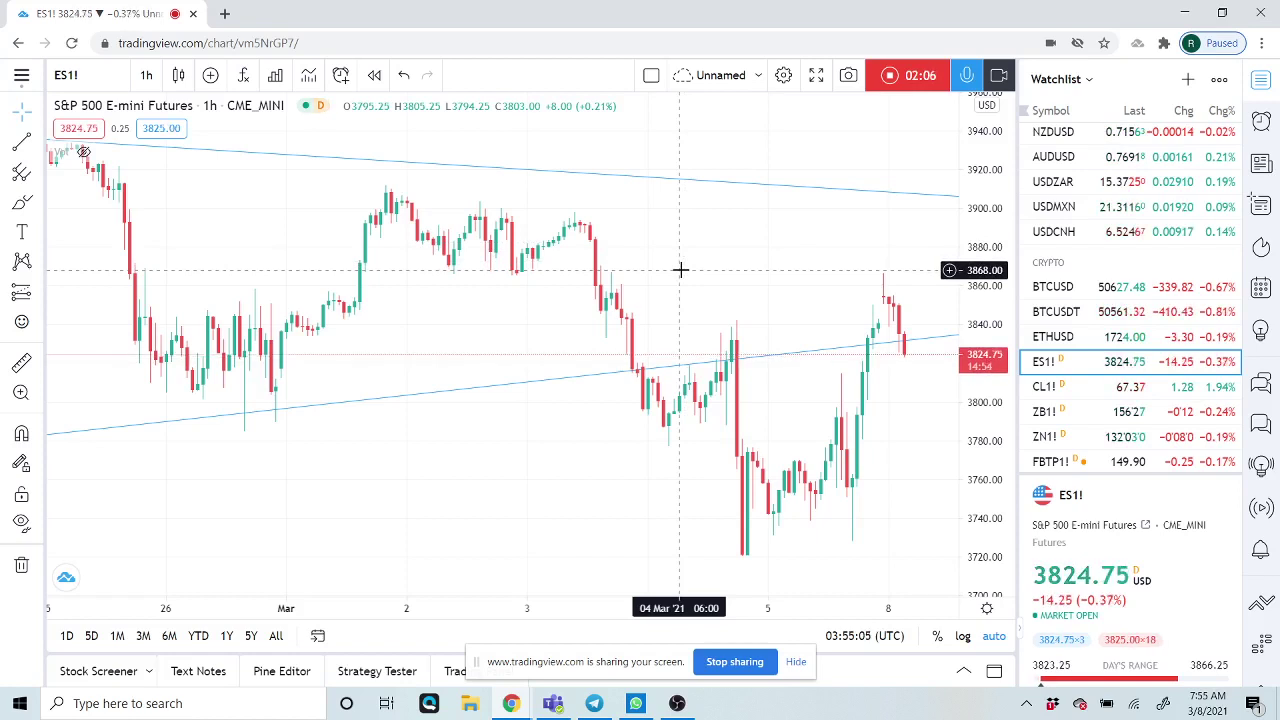
Load USDCNH from the watchlist and set the chart interval back to 1 day
click(1041, 238)
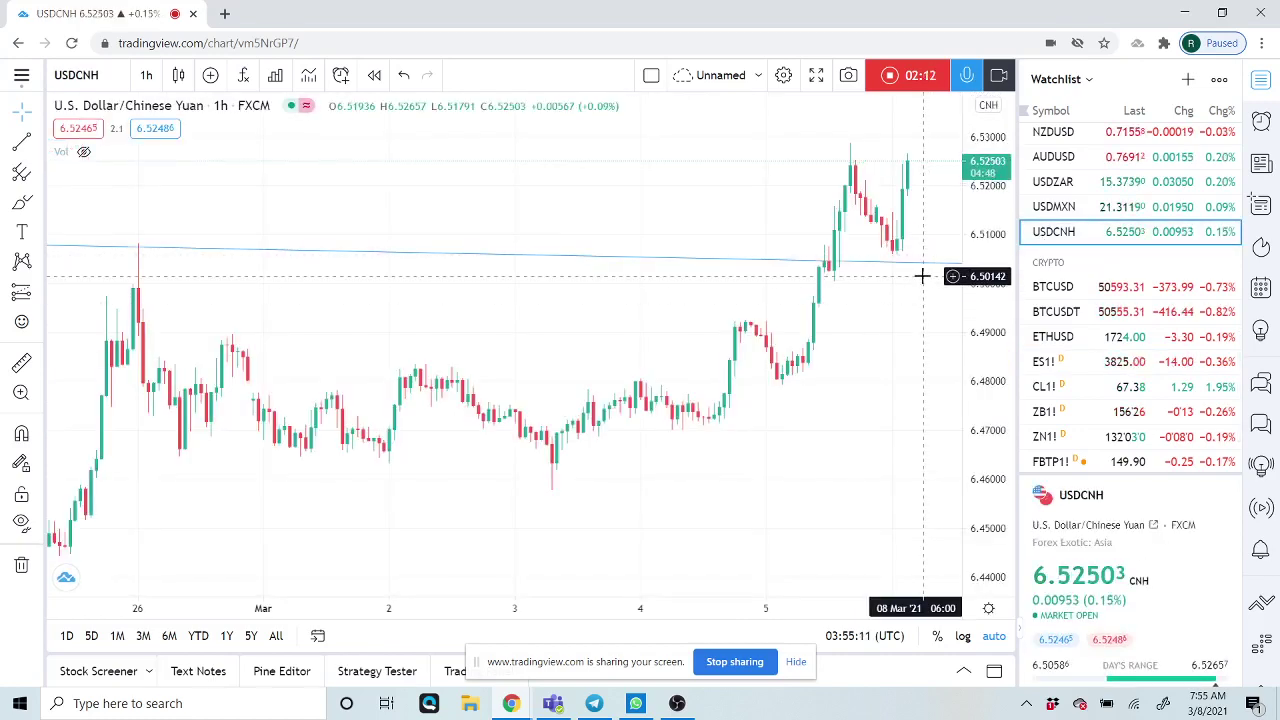
click(146, 75)
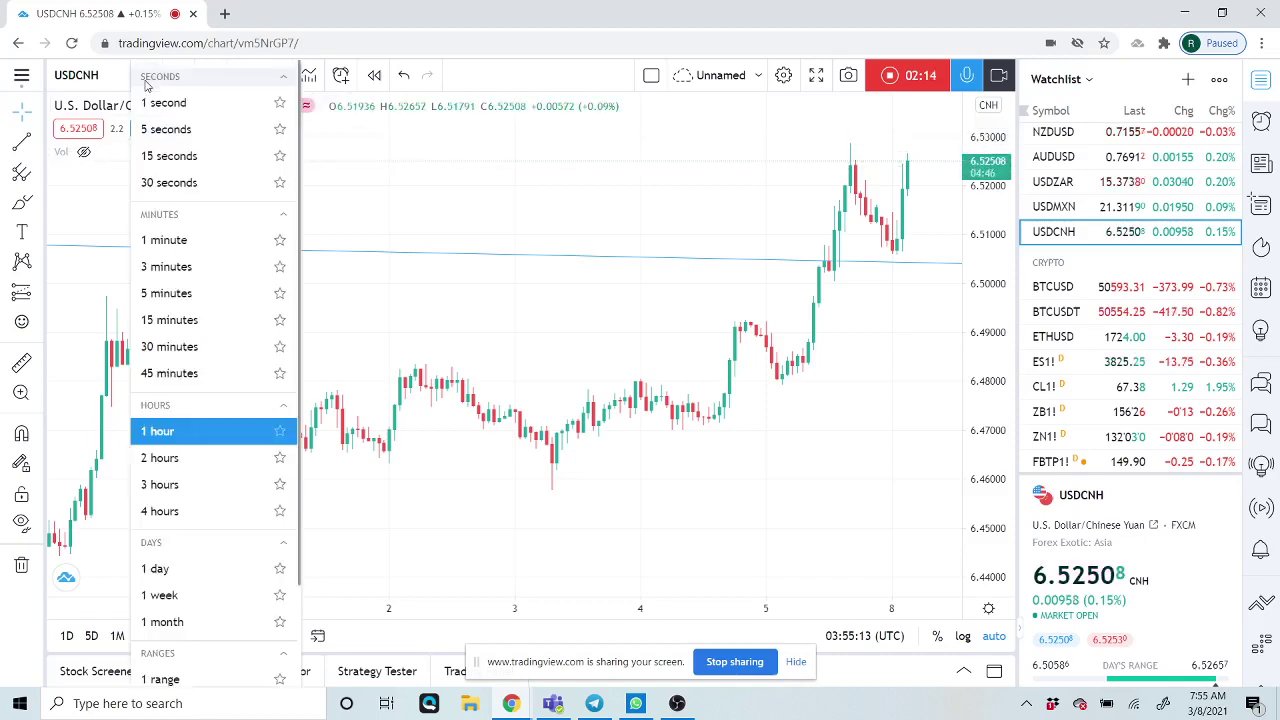
click(197, 570)
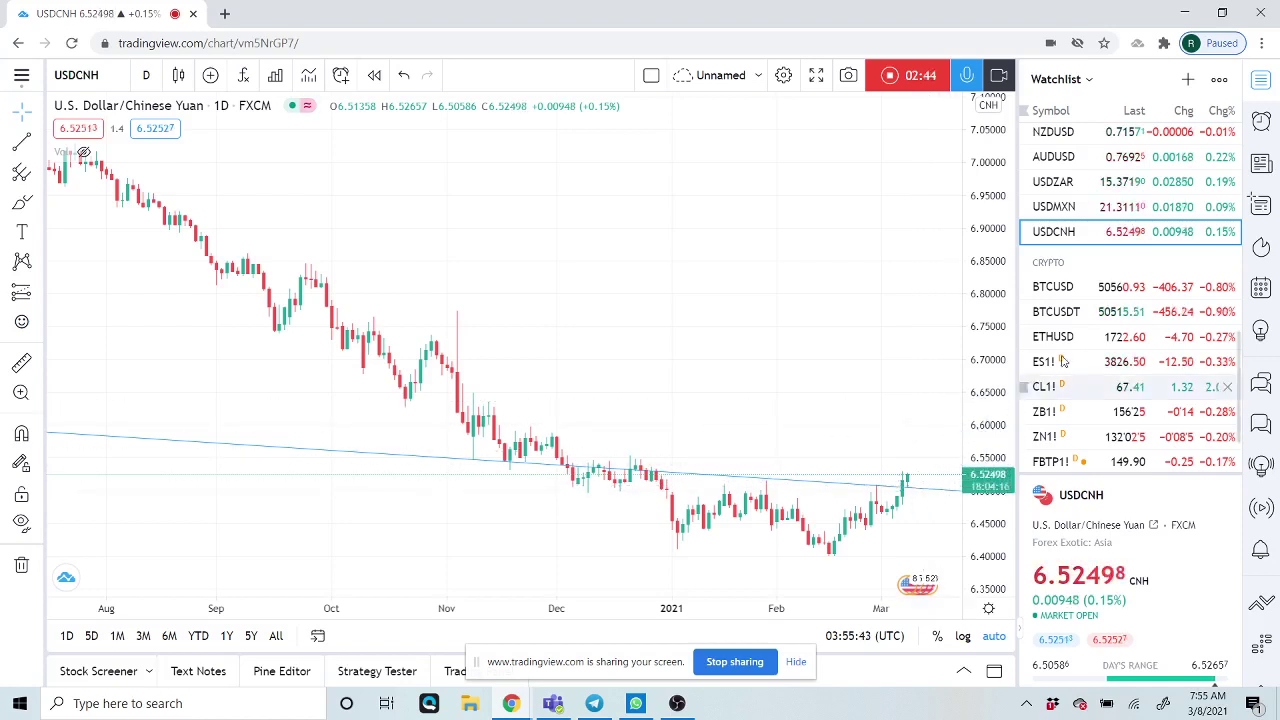
Load the USDZAR daily chart from the watchlist
click(1062, 184)
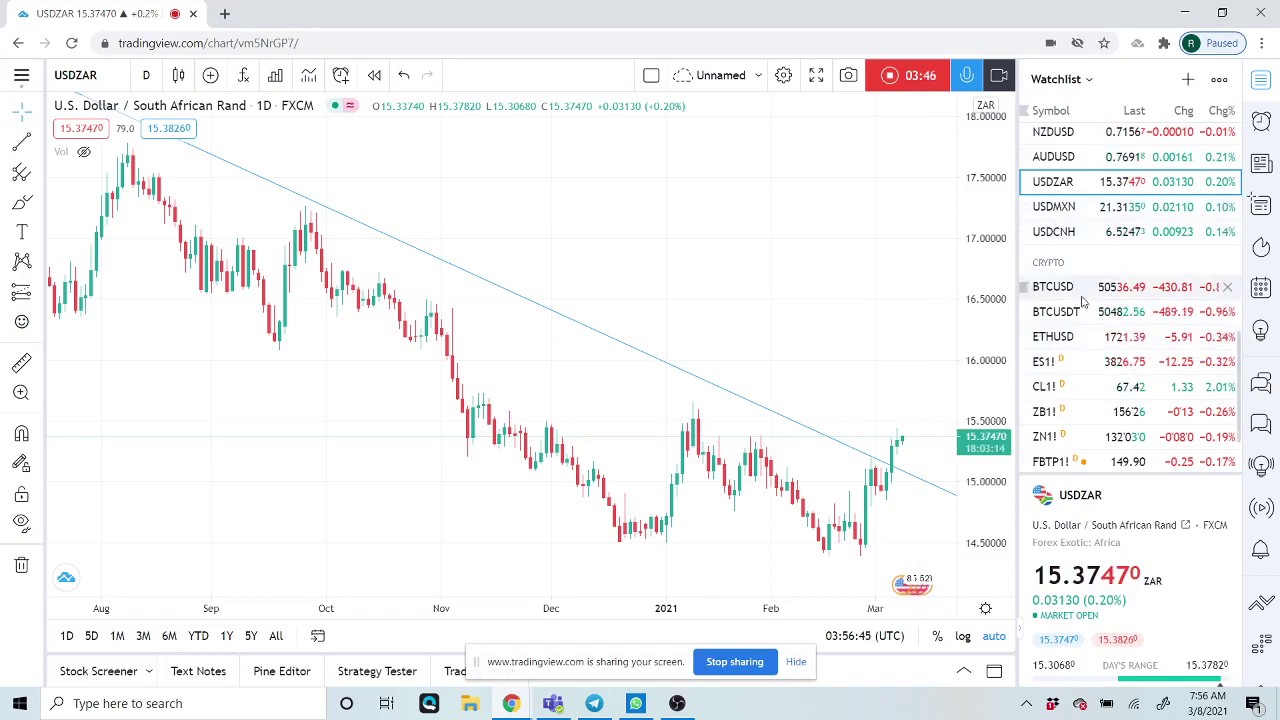
Step through the AUDUSD and NZDUSD daily charts, then load USDCAD from higher in the watchlist
click(1063, 158)
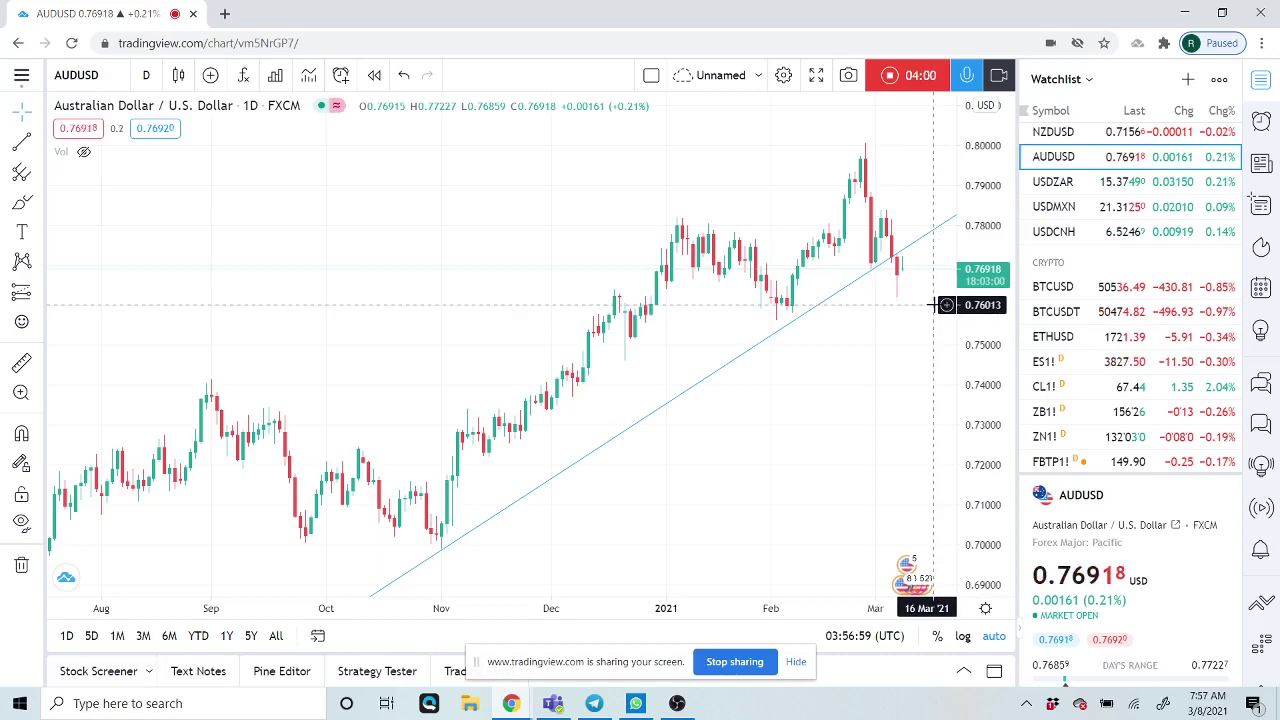
click(1062, 137)
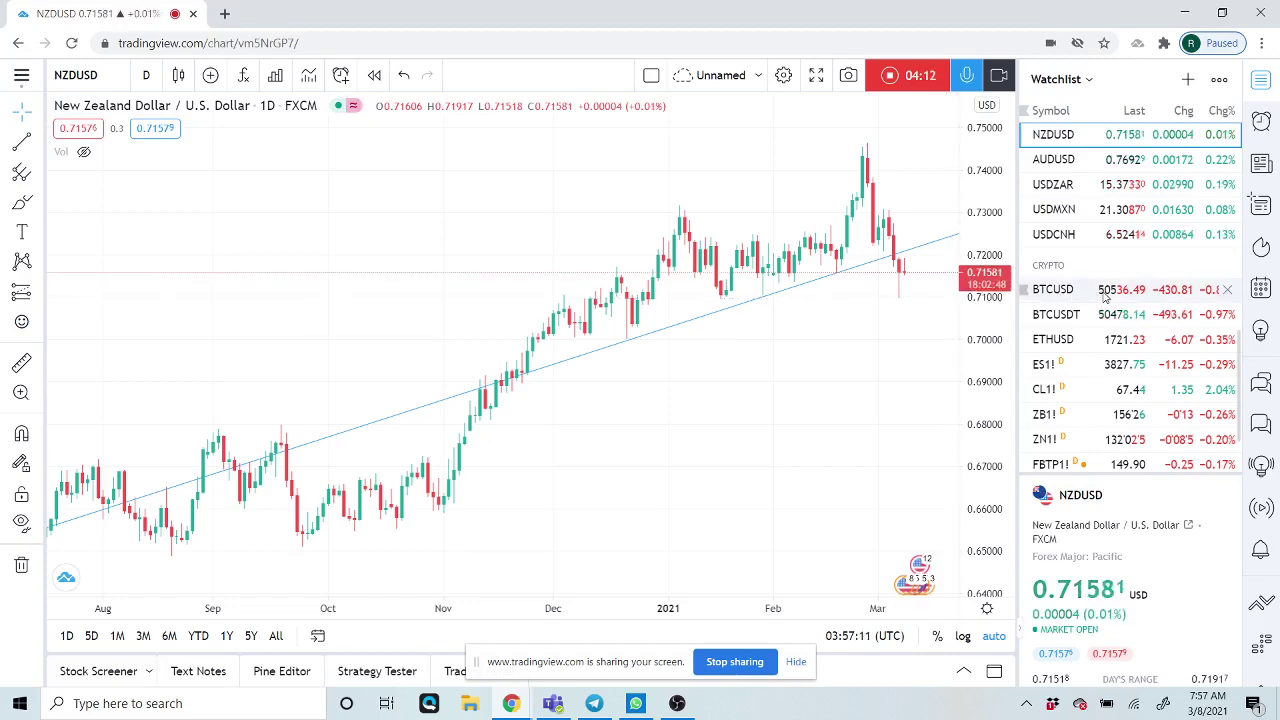
scroll(1105, 296, up, 4)
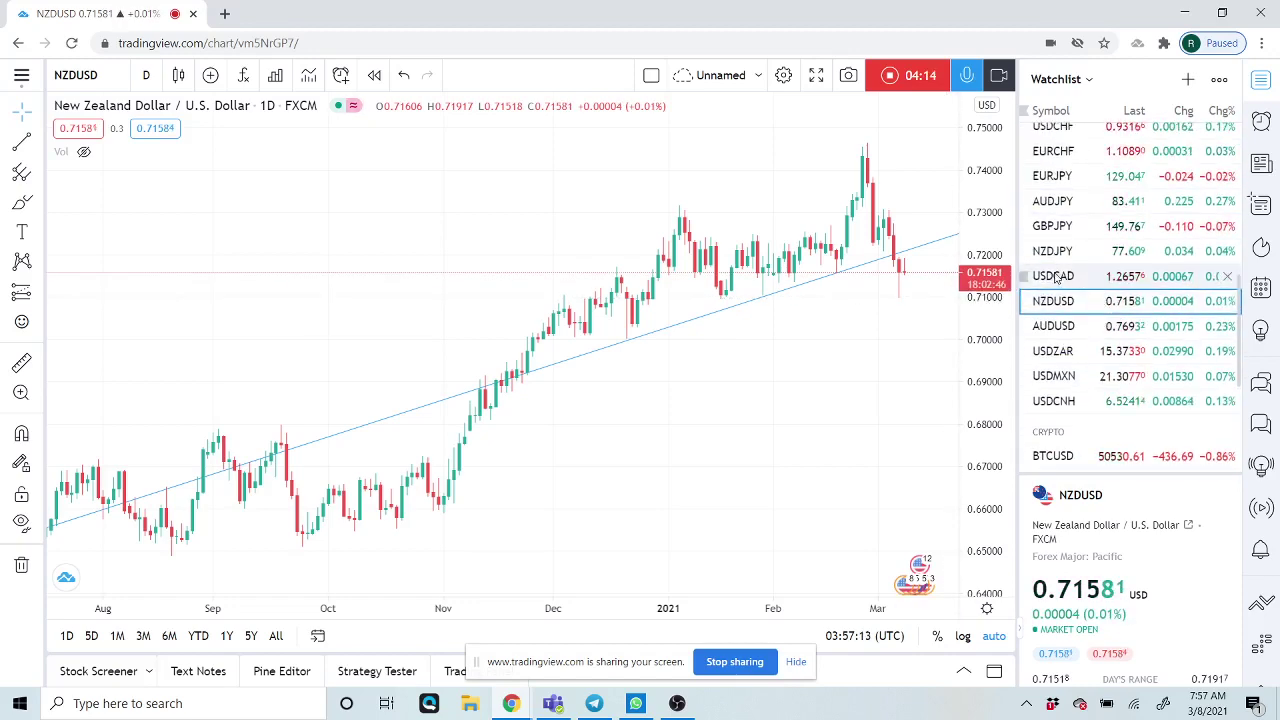
click(1055, 276)
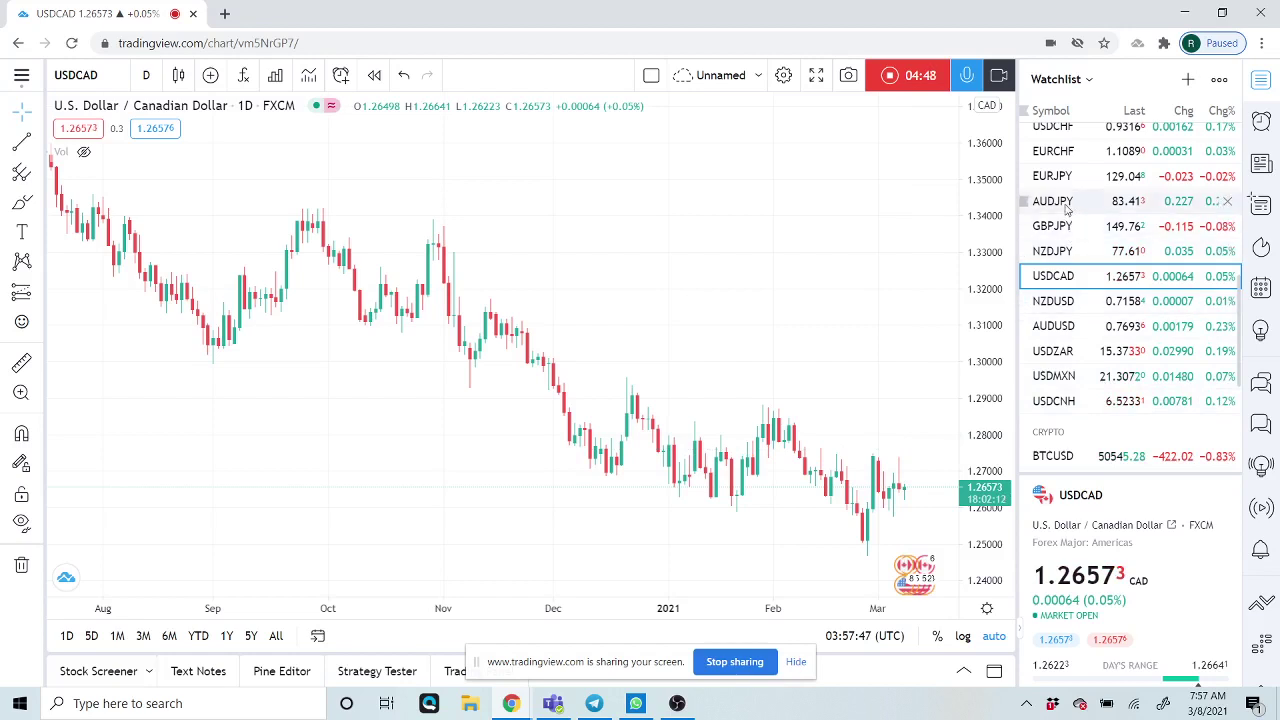
Load the NZDJPY daily chart from the watchlist
click(1062, 252)
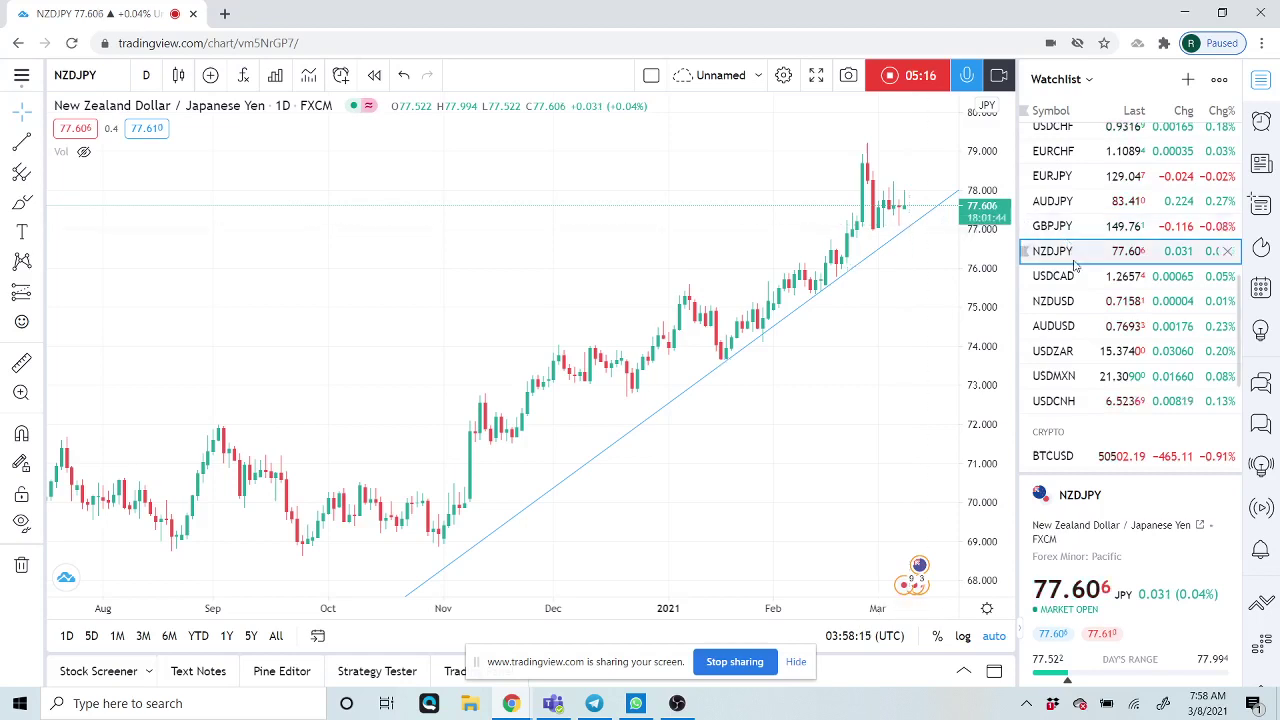
Scroll around the NZDJPY daily chart to review price near 77.59 above the rising trendline
scroll(1077, 287, up, 2)
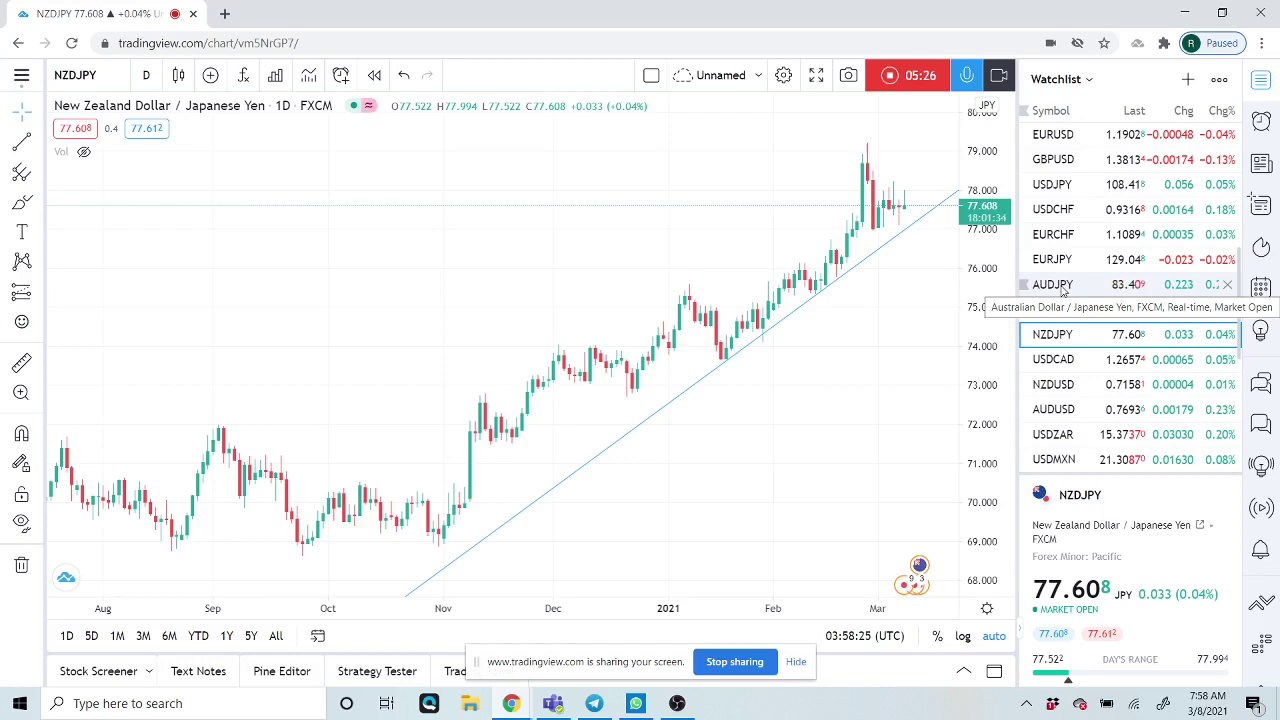
scroll(1063, 290, up, 1)
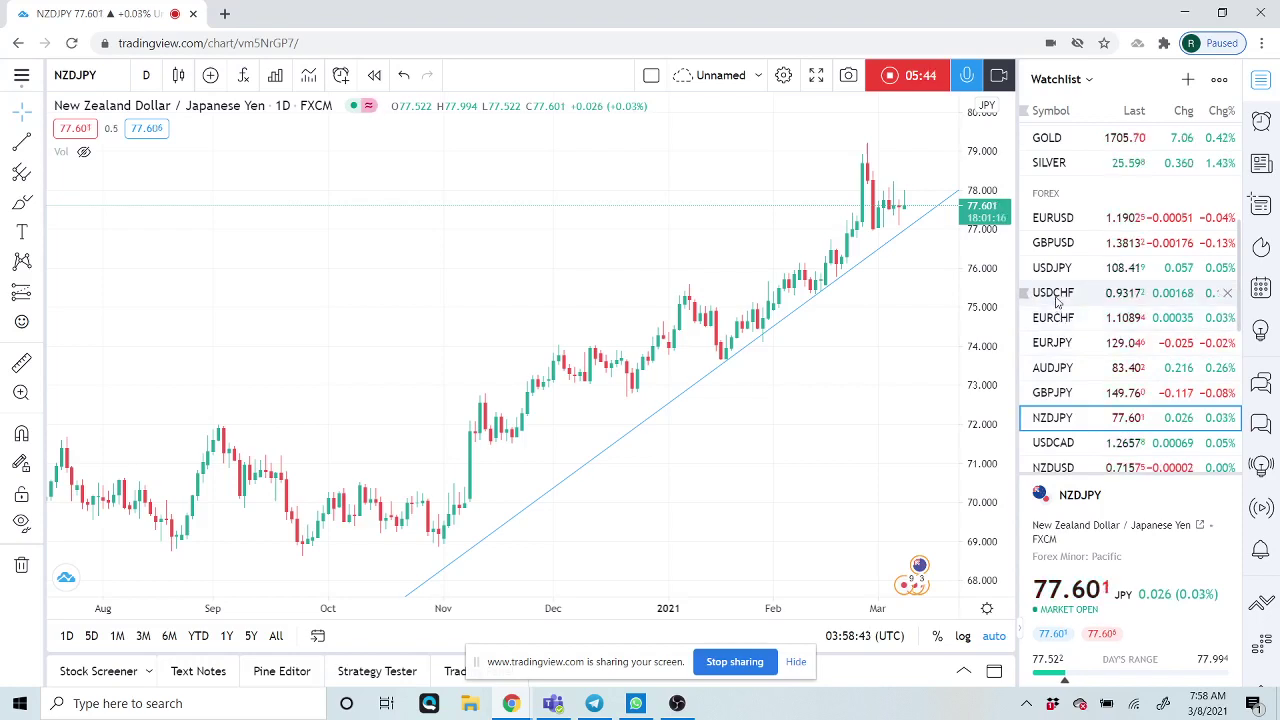
scroll(1057, 280, down, 5)
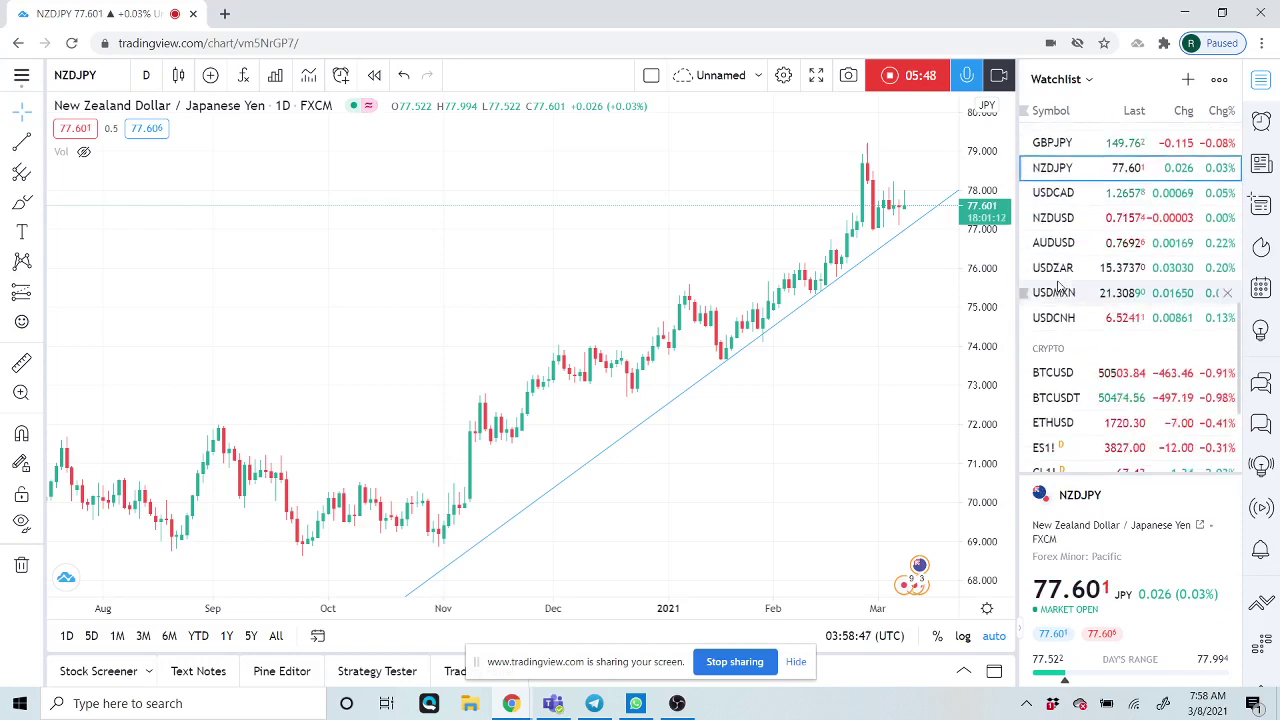
scroll(1057, 287, down, 2)
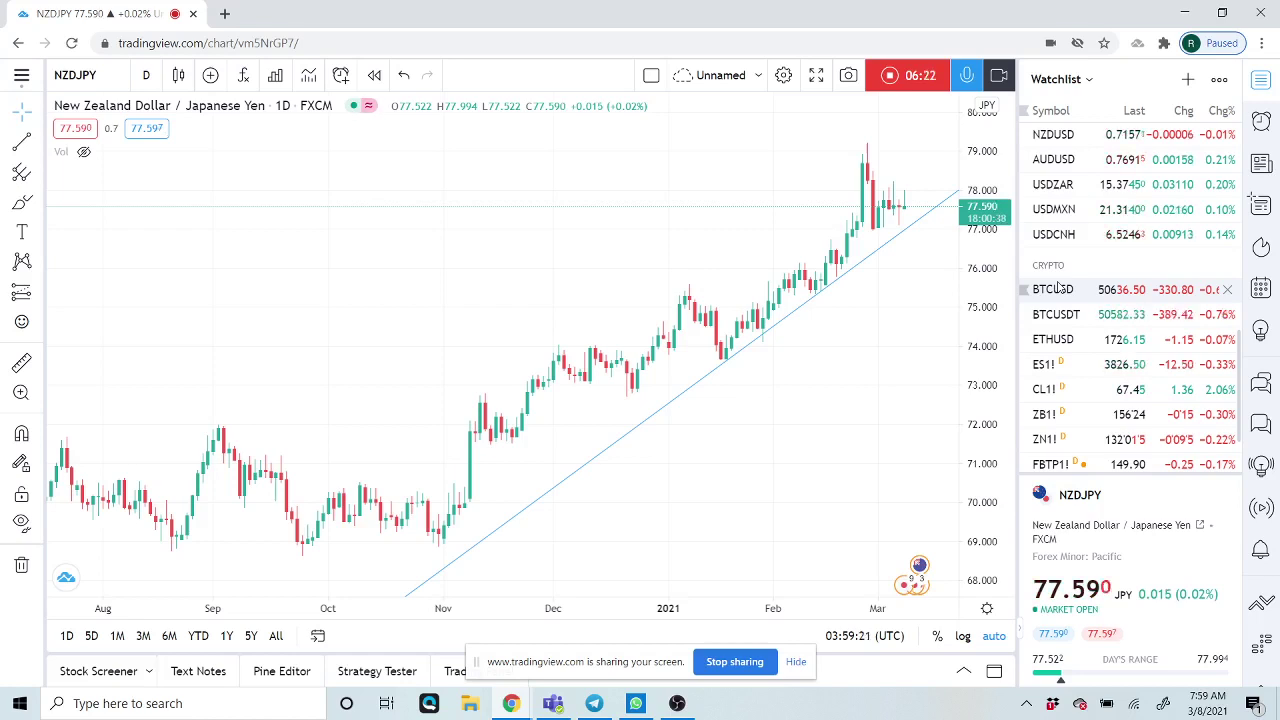
scroll(1058, 287, down, 2)
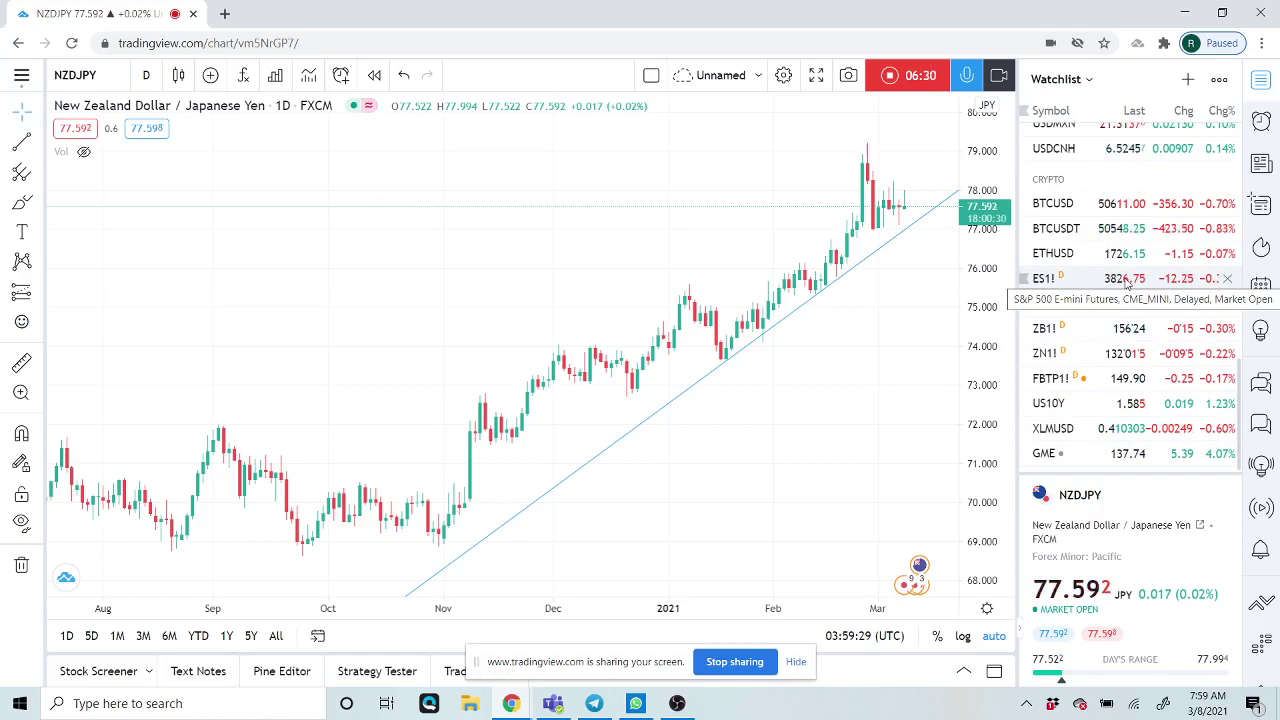
Load GME's daily chart and review its early-2021 spike toward 480, now at 137.74
click(1103, 457)
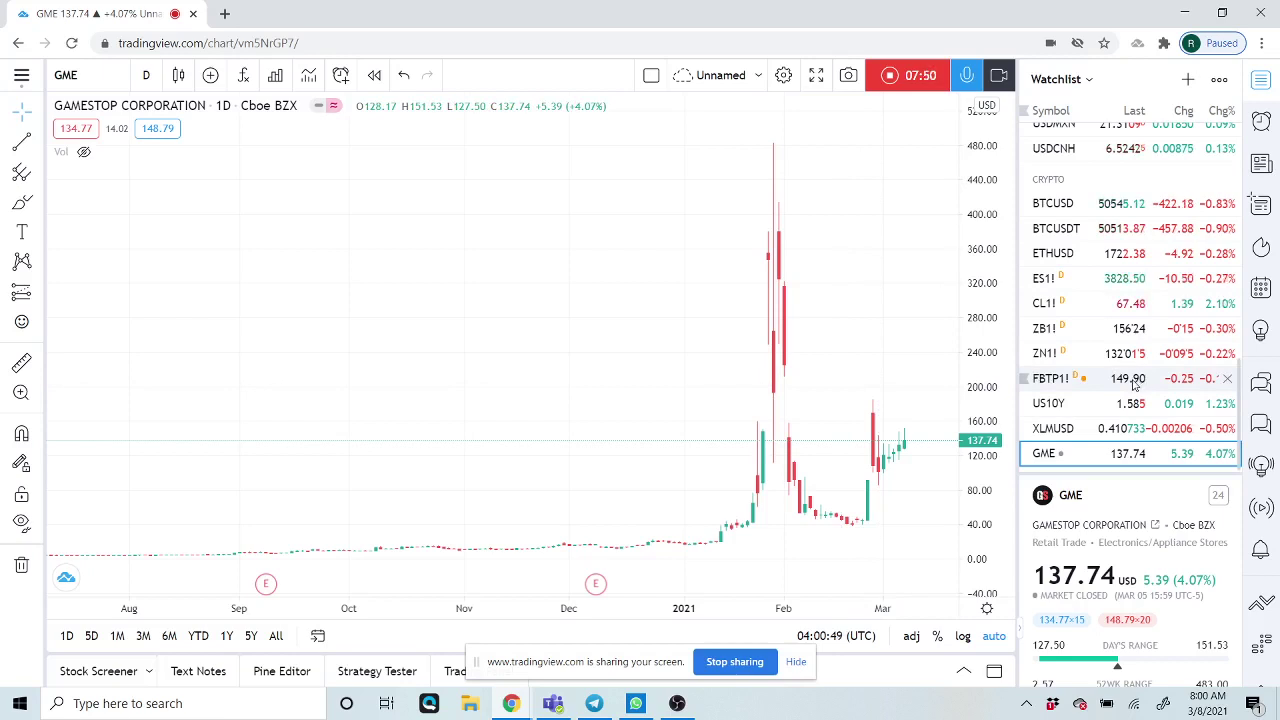
scroll(1133, 385, up, 3)
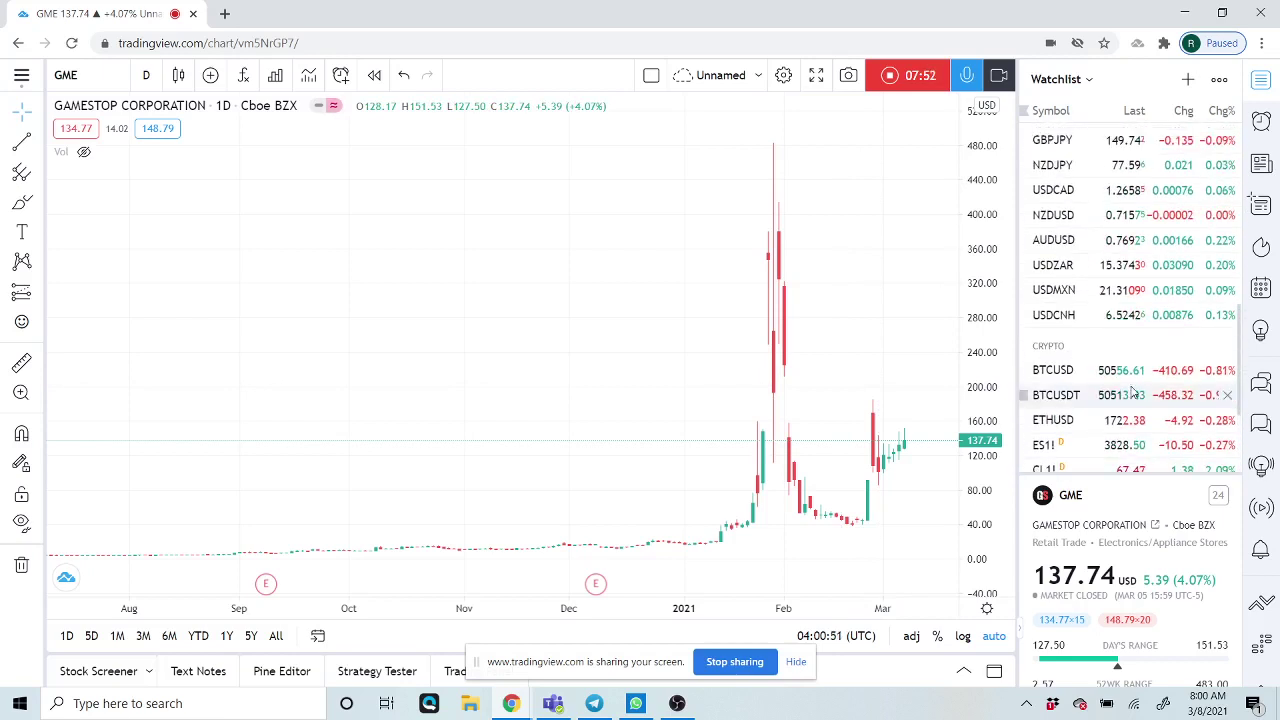
scroll(1133, 391, up, 2)
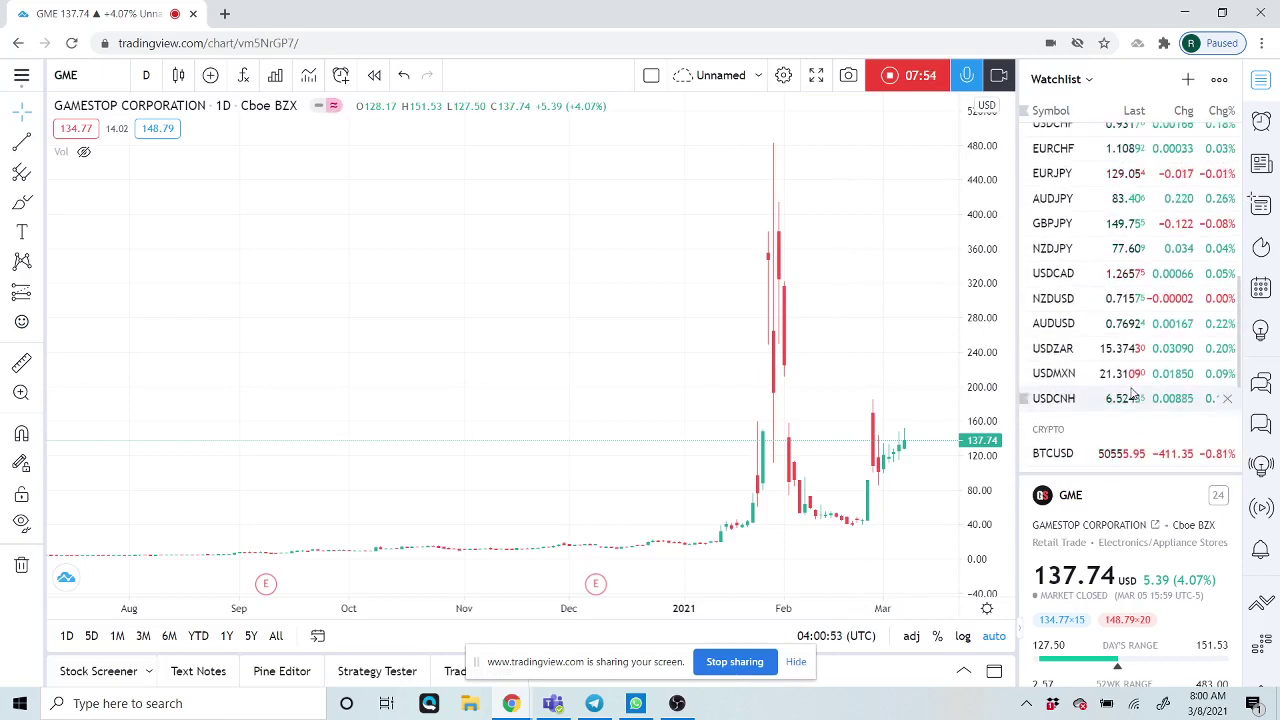
scroll(1133, 391, down, 2)
scroll(1170, 392, down, 2)
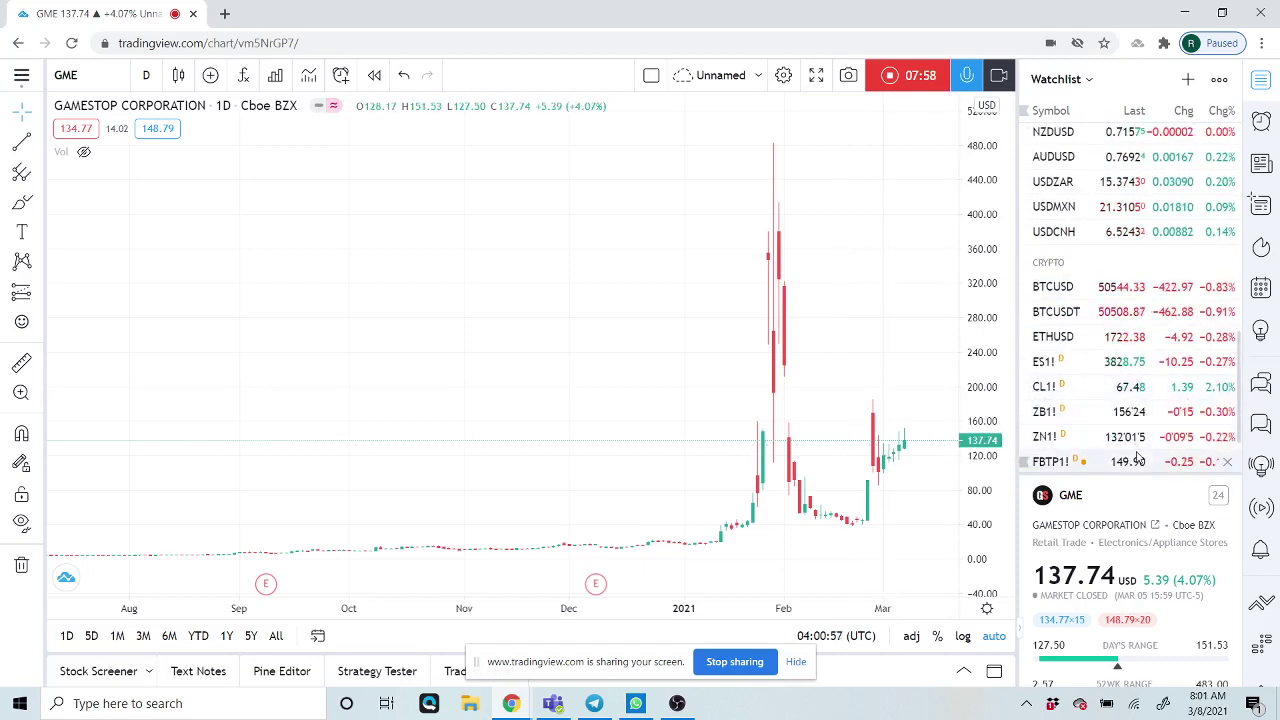
Load ZB1! T-Bond Futures daily and zoom out to show June through March
click(1128, 413)
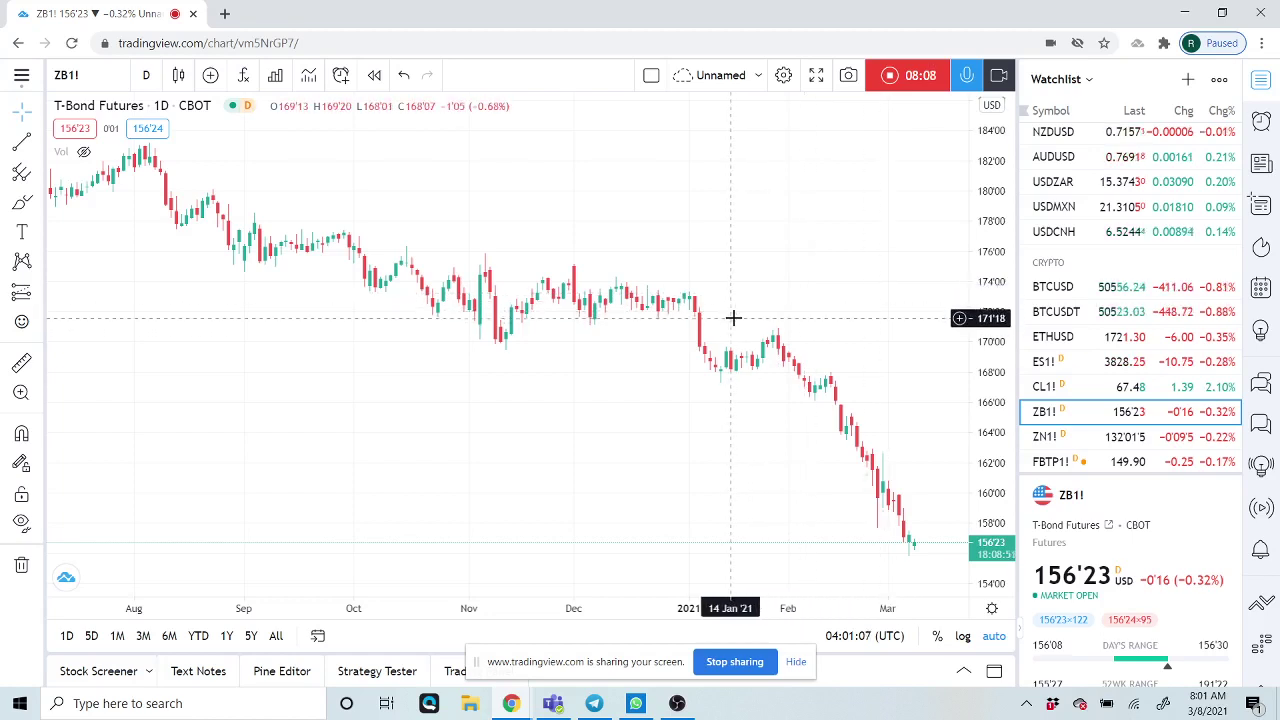
scroll(733, 320, down, 1)
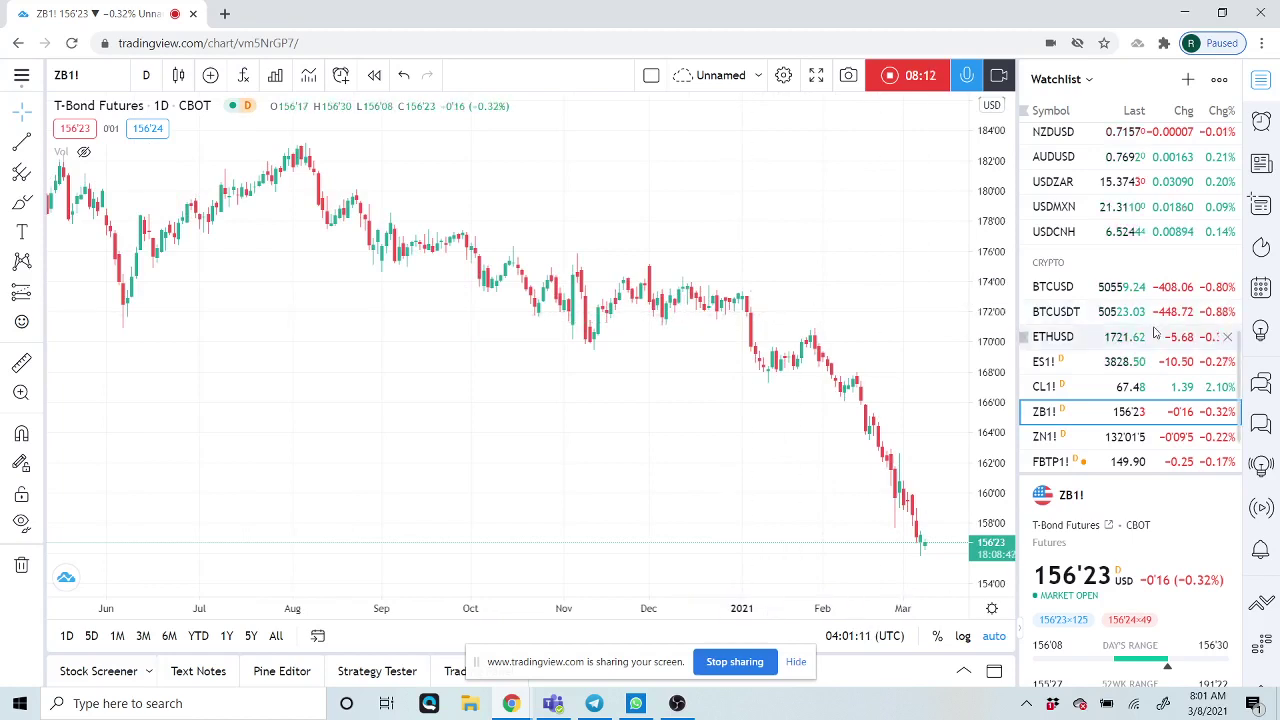
scroll(1155, 332, down, 1)
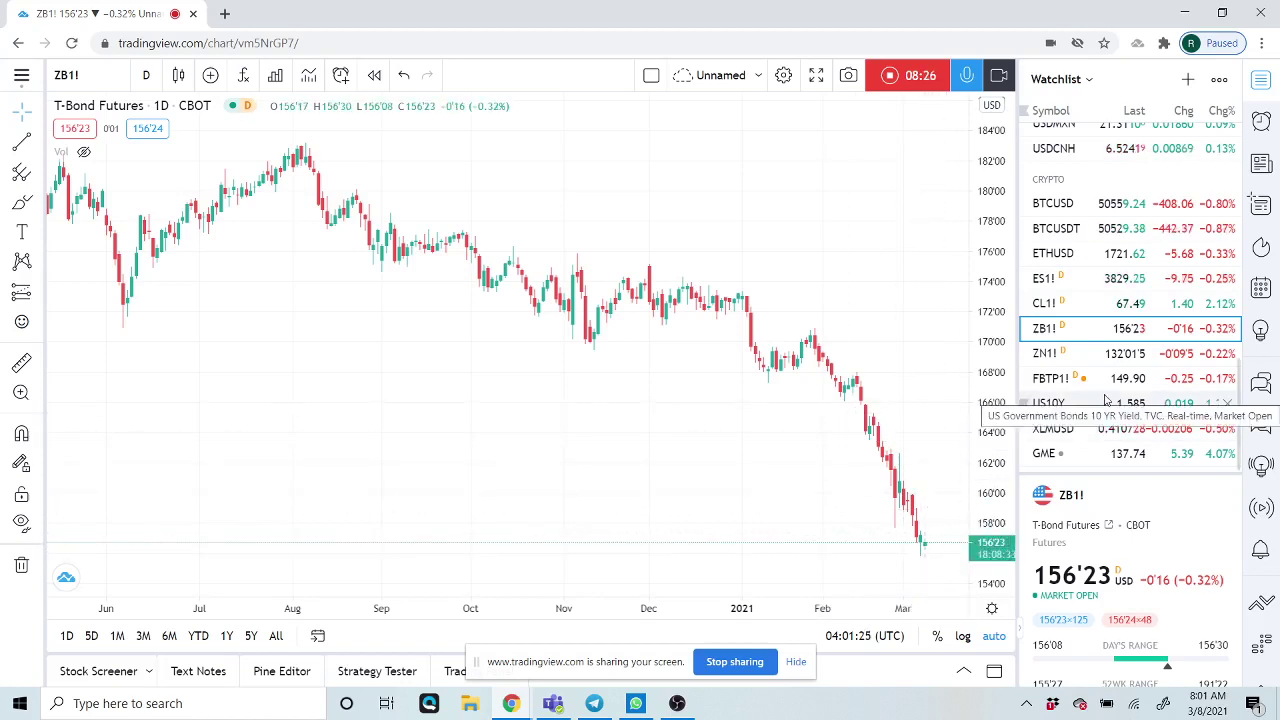
scroll(1106, 400, up, 2)
scroll(1106, 405, down, 2)
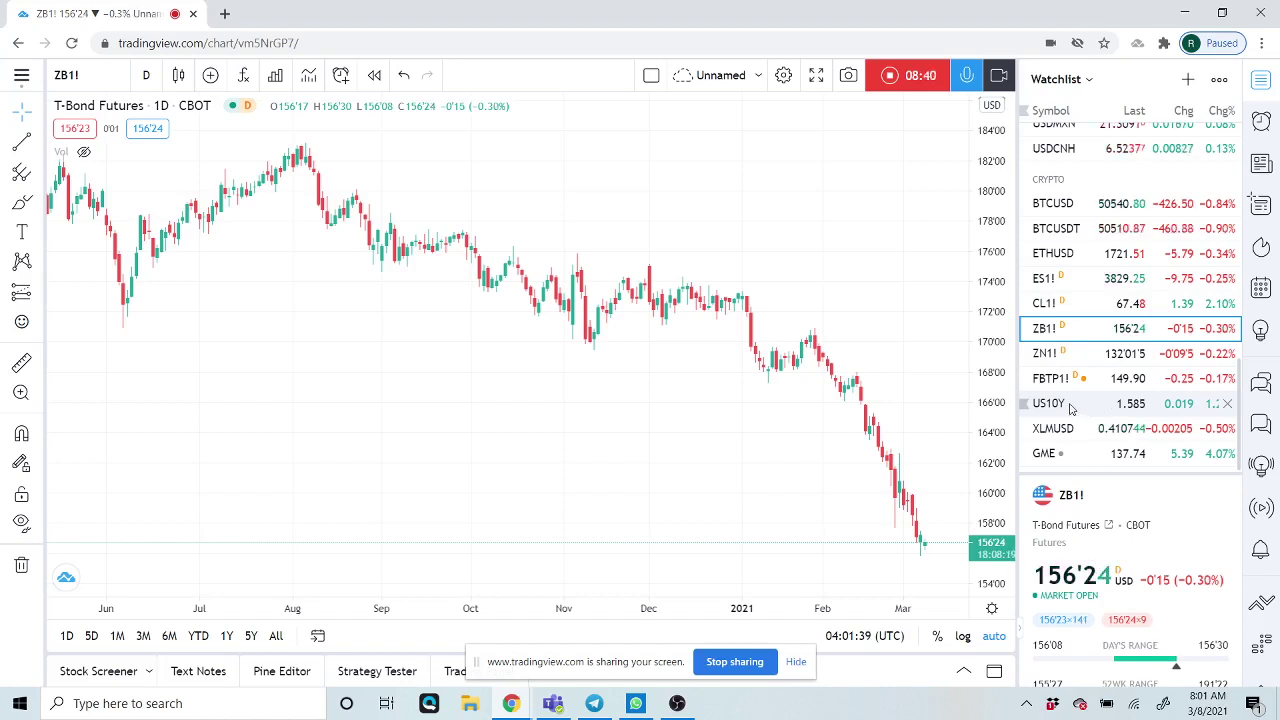
Load US10Y daily and zoom the chart to cover Sep 2019 to Mar 2021
click(1058, 404)
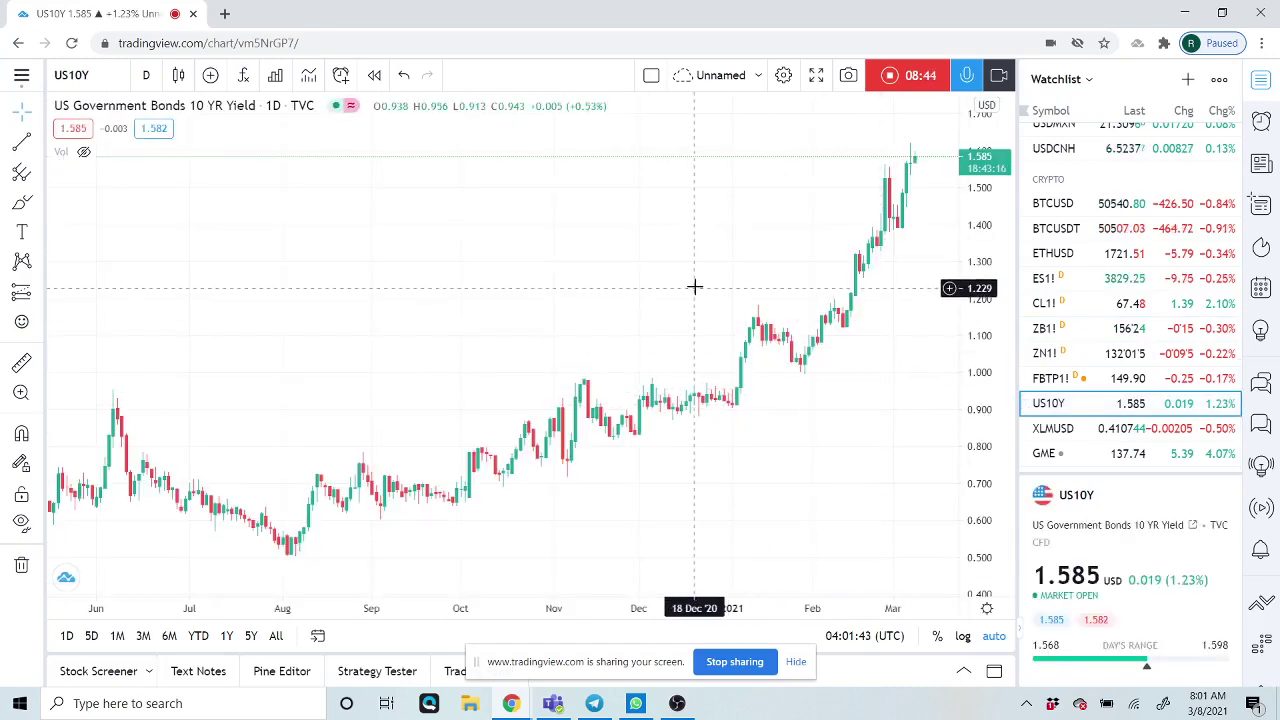
scroll(389, 337, down, 4)
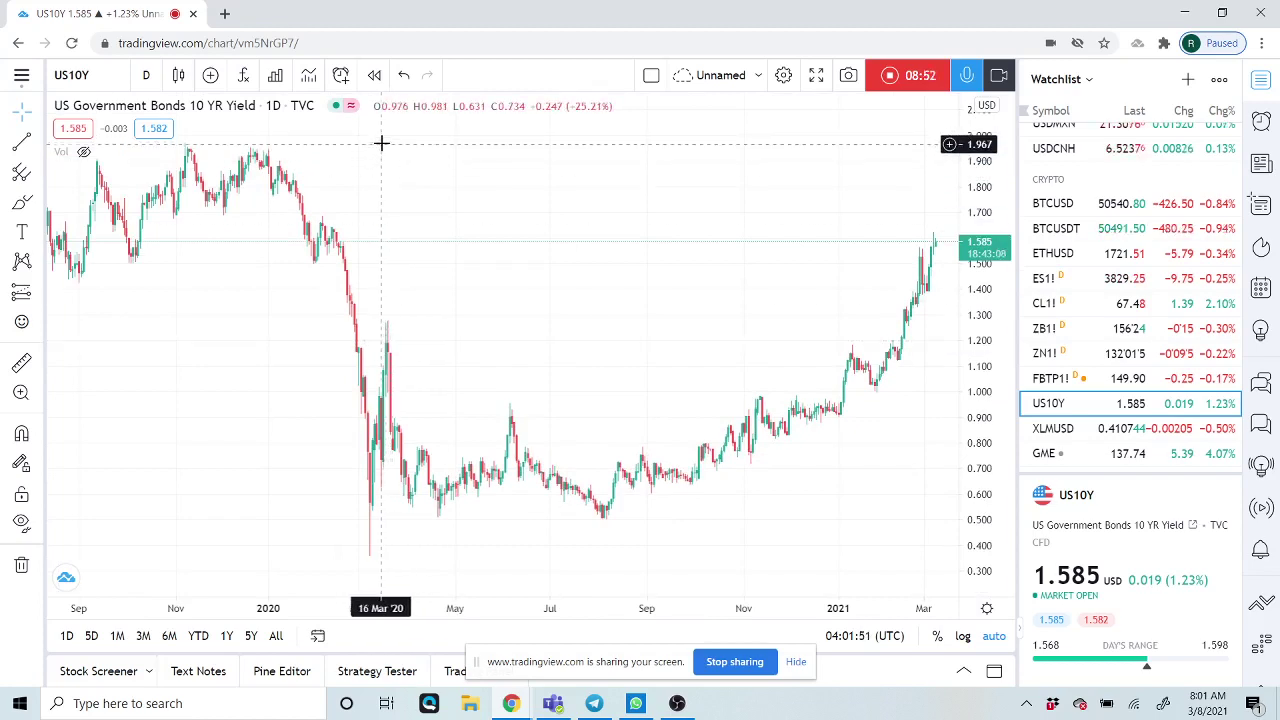
scroll(400, 185, down, 3)
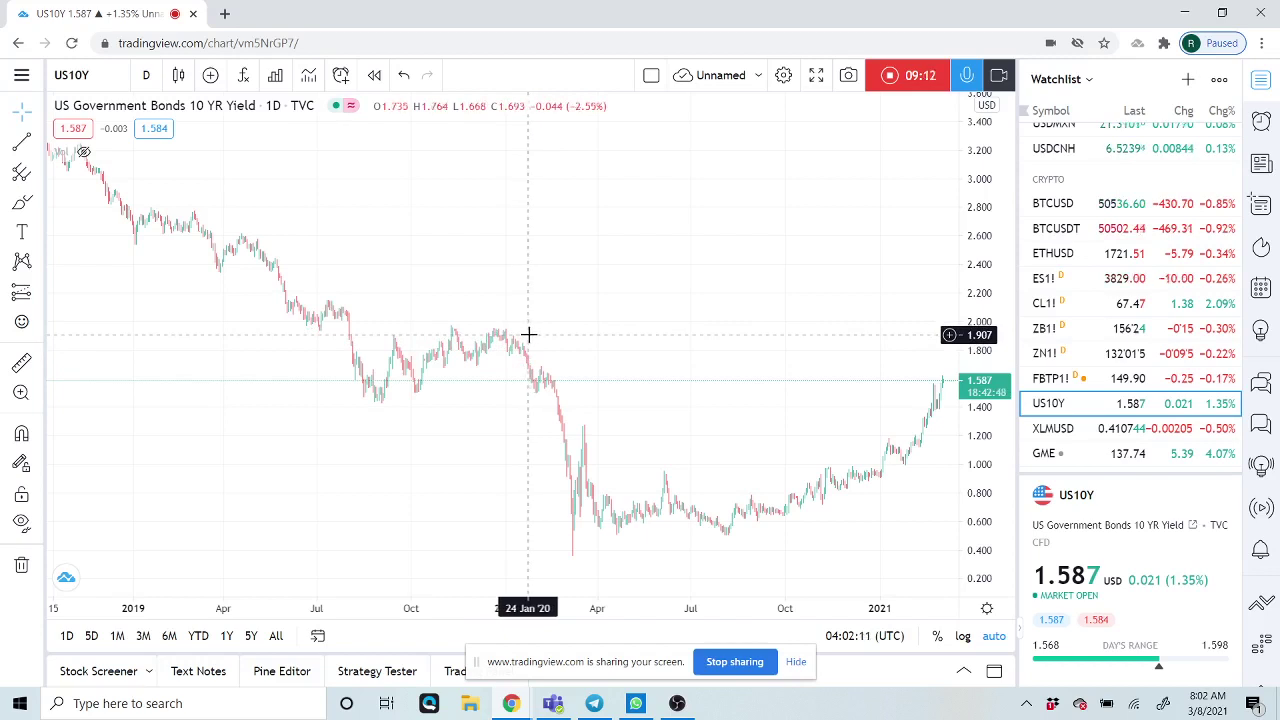
scroll(528, 324, down, 5)
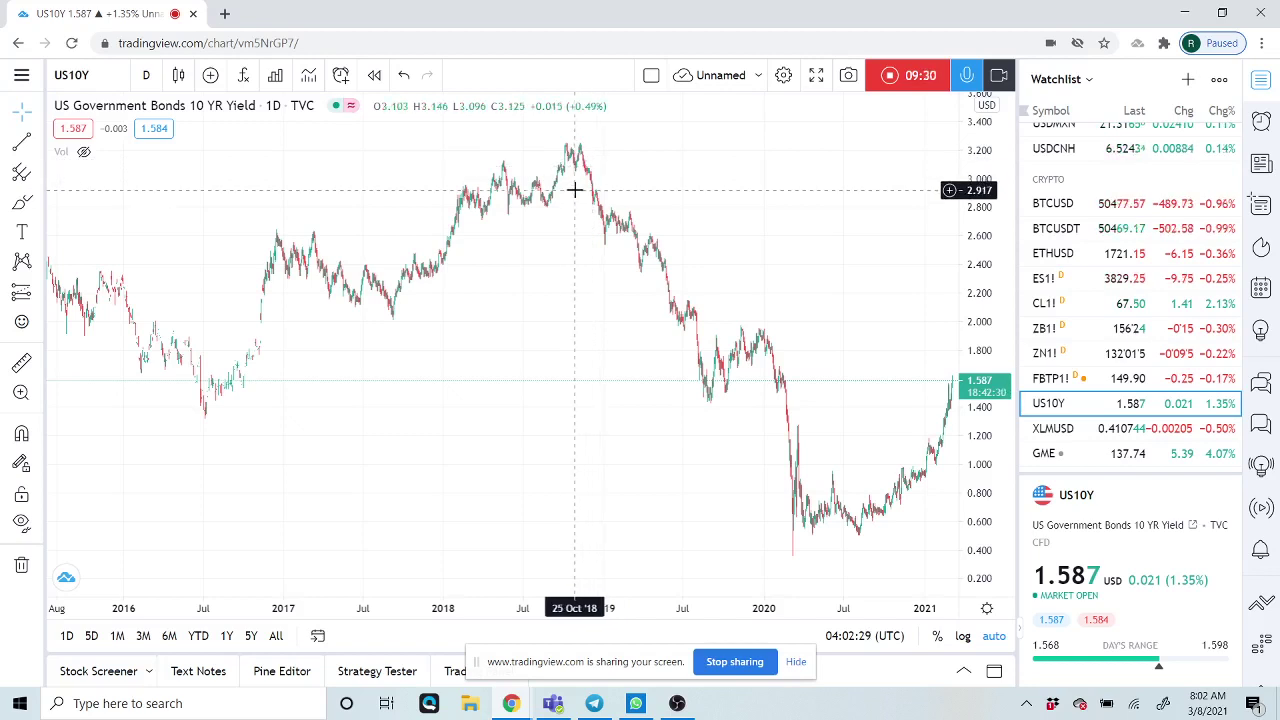
scroll(586, 405, up, 5)
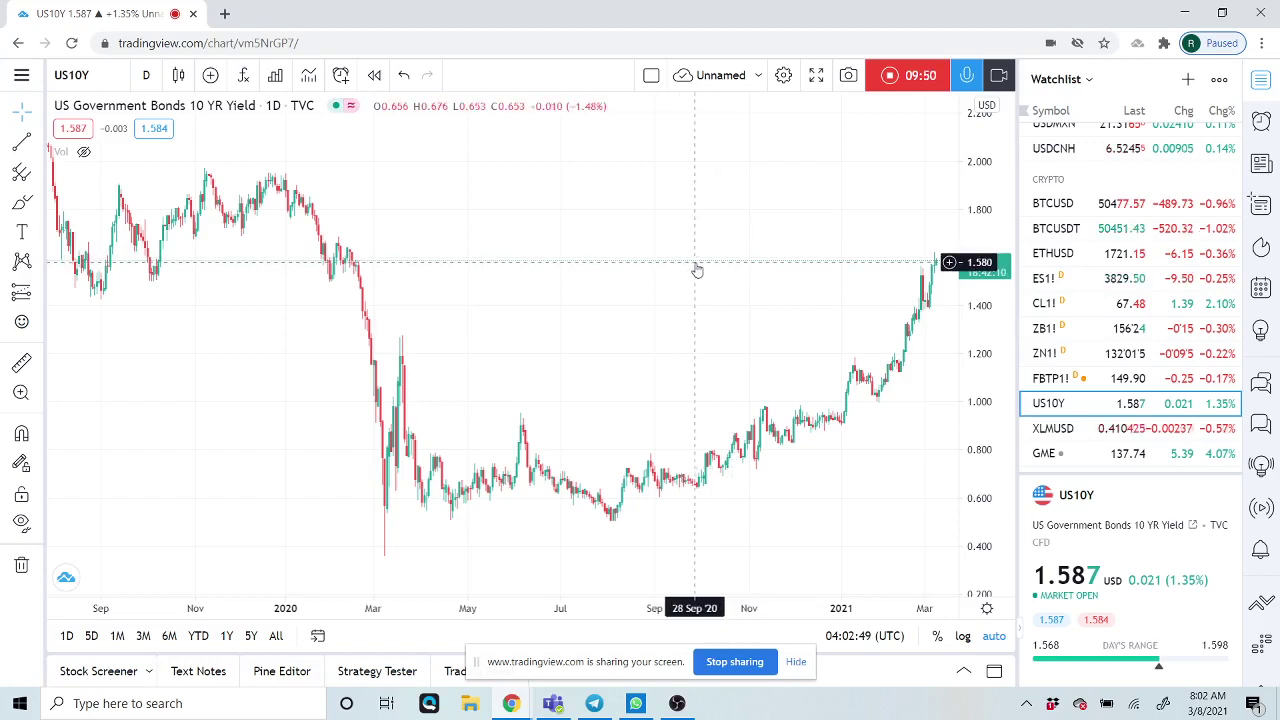
scroll(1117, 293, up, 3)
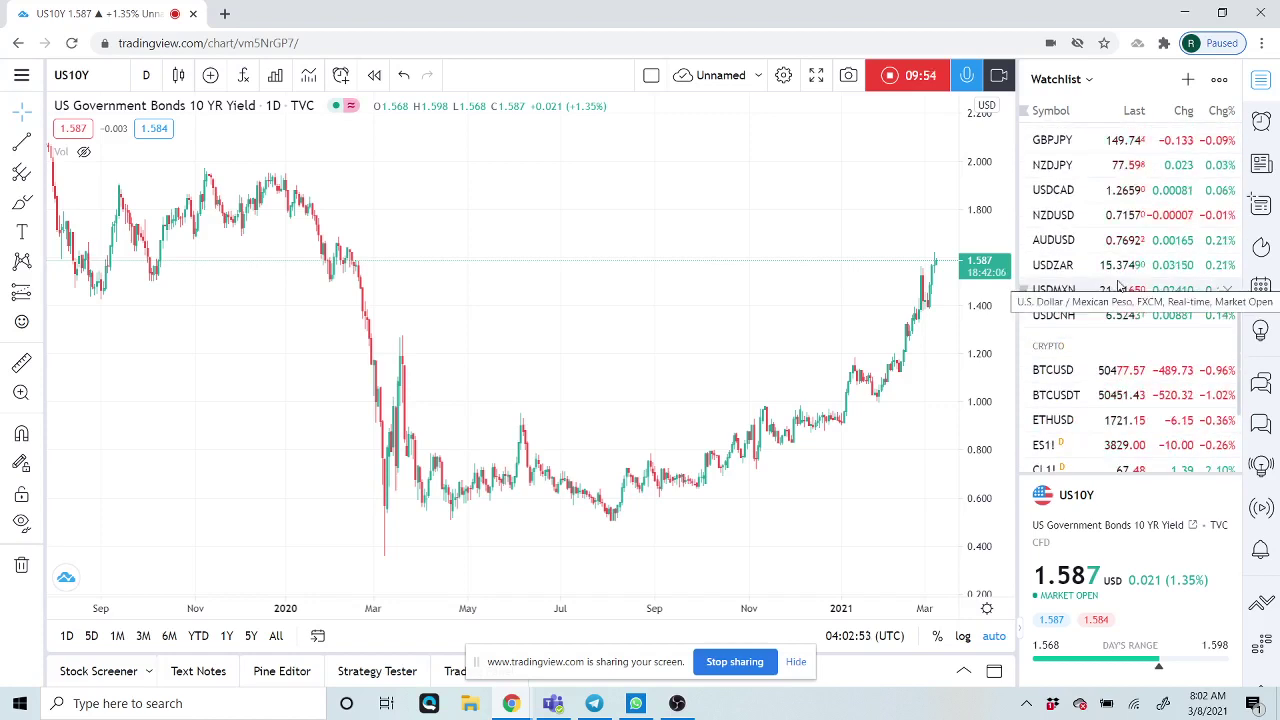
scroll(1112, 270, up, 2)
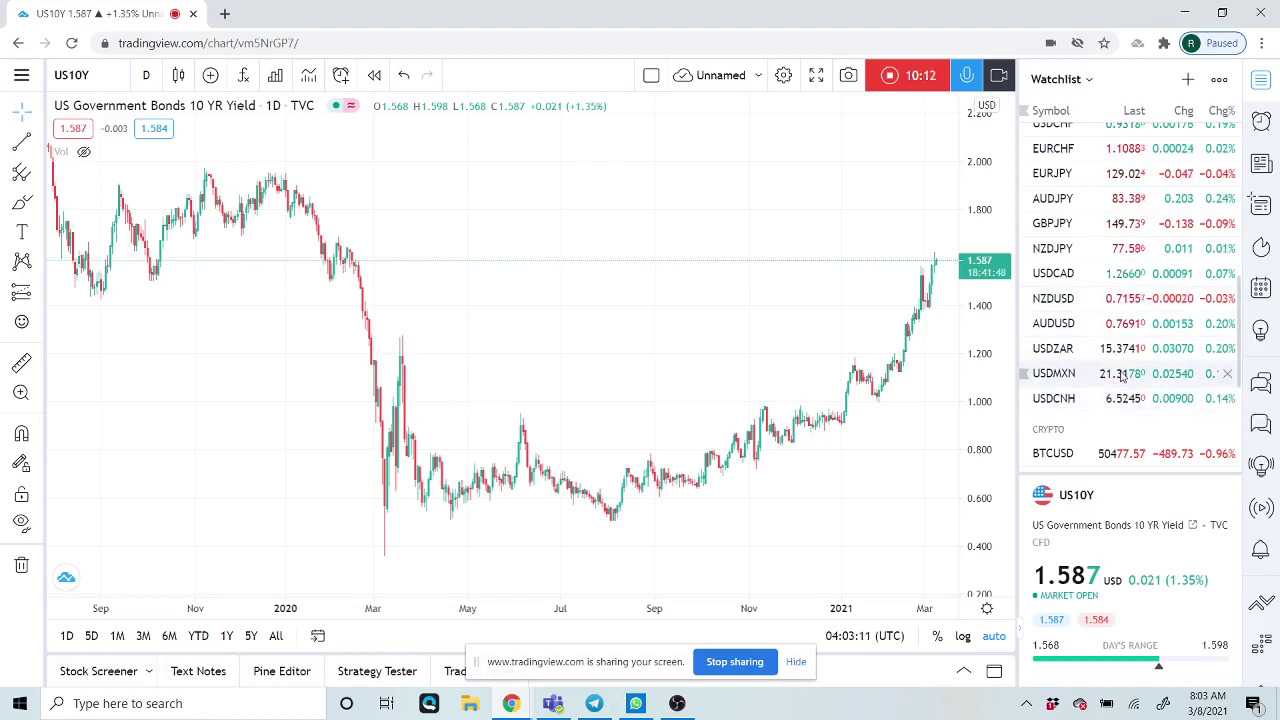
scroll(1122, 375, up, 3)
scroll(1120, 377, up, 2)
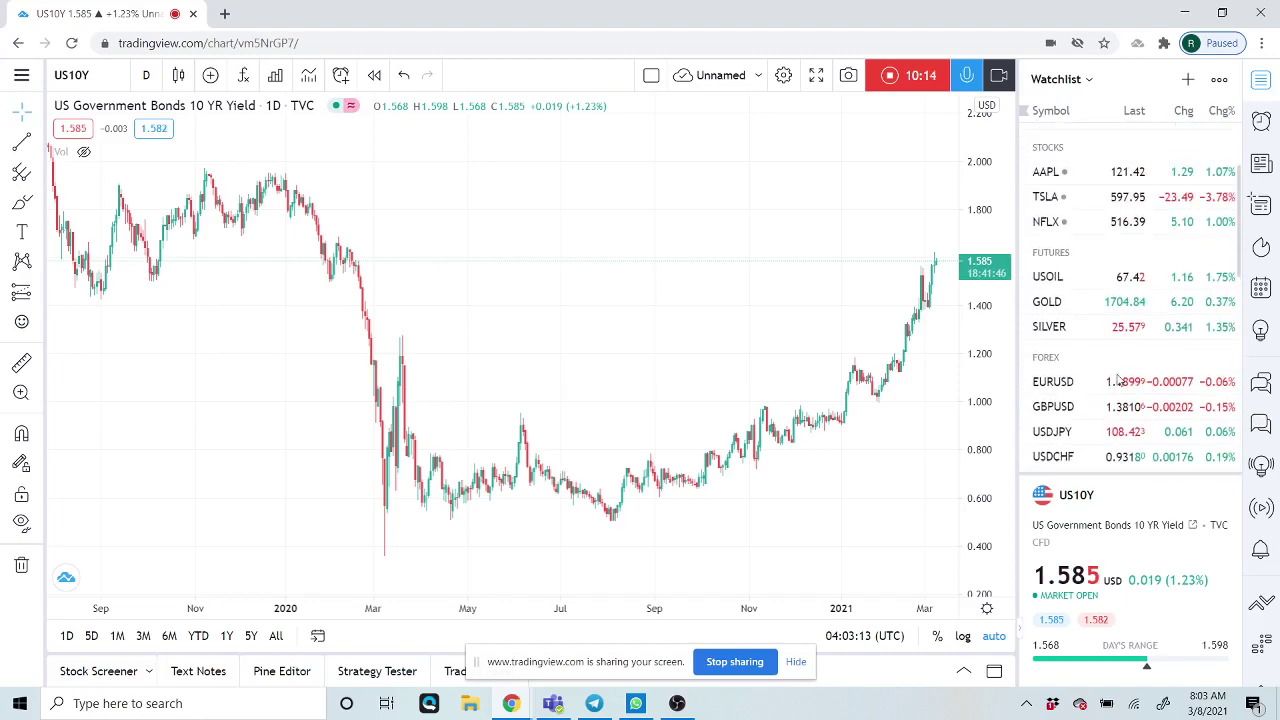
scroll(1120, 378, down, 5)
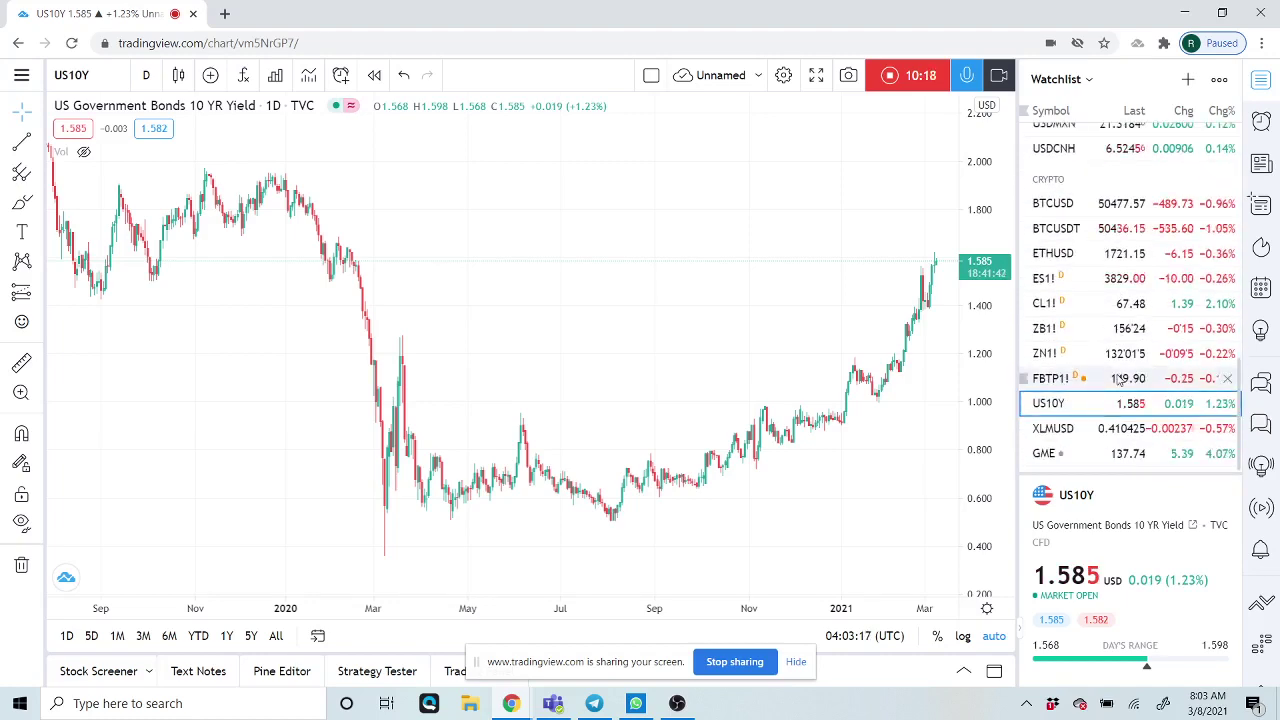
scroll(1120, 378, up, 5)
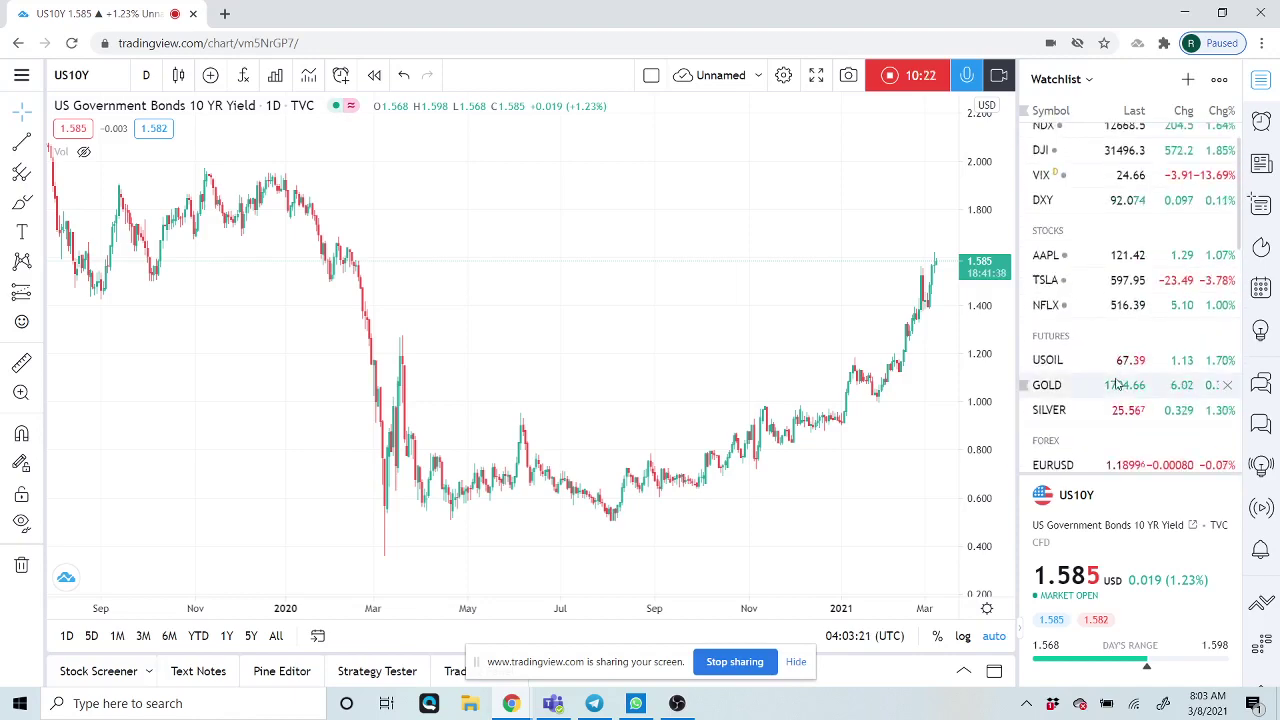
Load the GOLD CFD daily chart and zoom around its late-2019 to March 2021 price action
click(1088, 390)
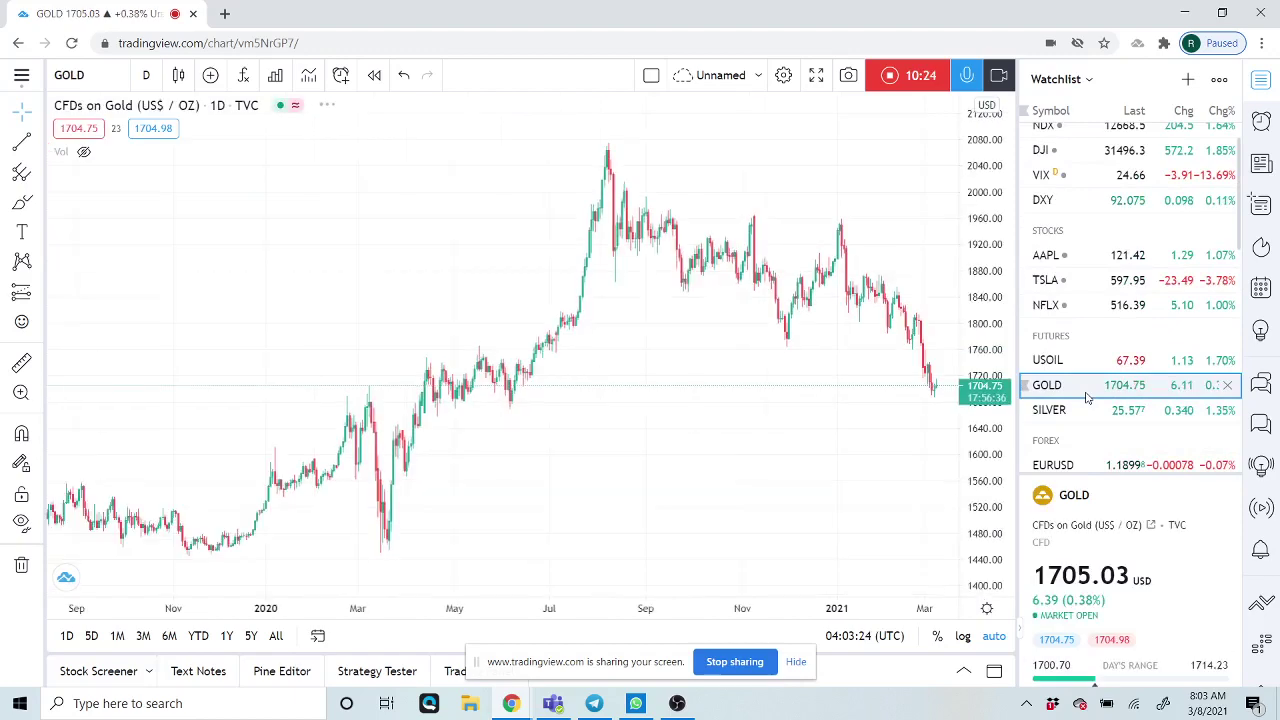
scroll(653, 425, up, 2)
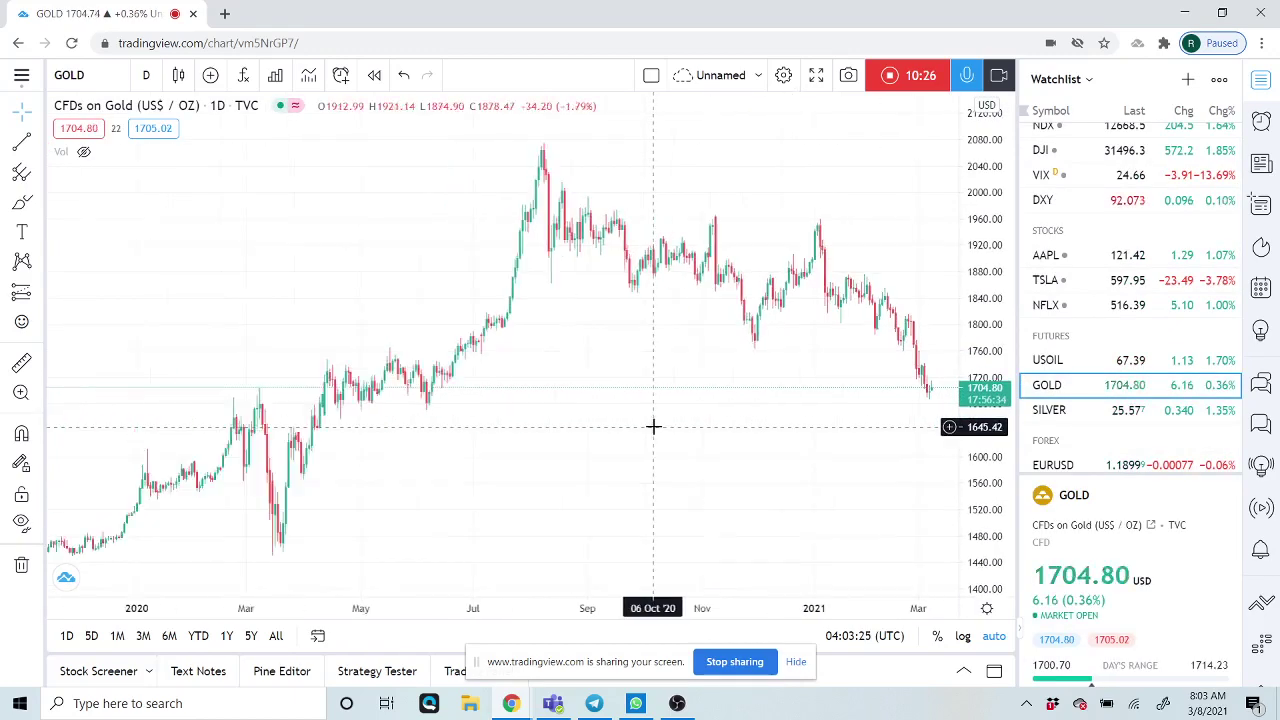
scroll(653, 426, up, 1)
scroll(652, 426, up, 1)
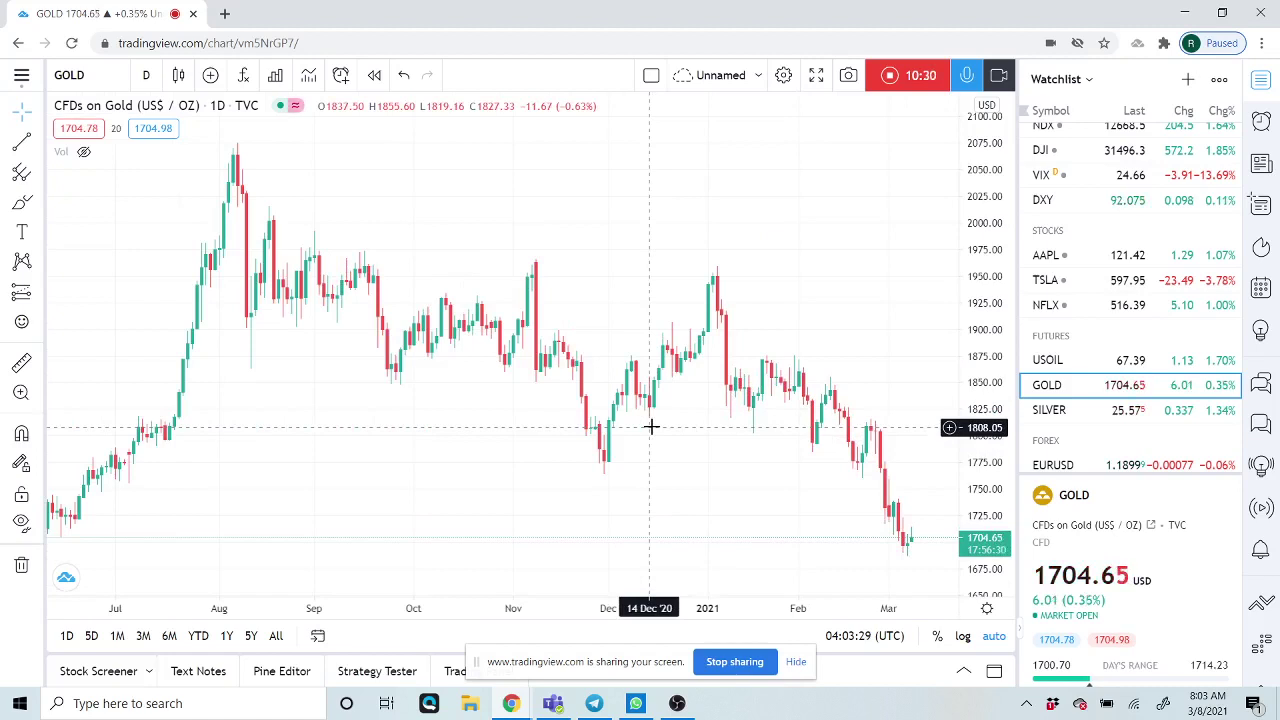
scroll(651, 426, down, 2)
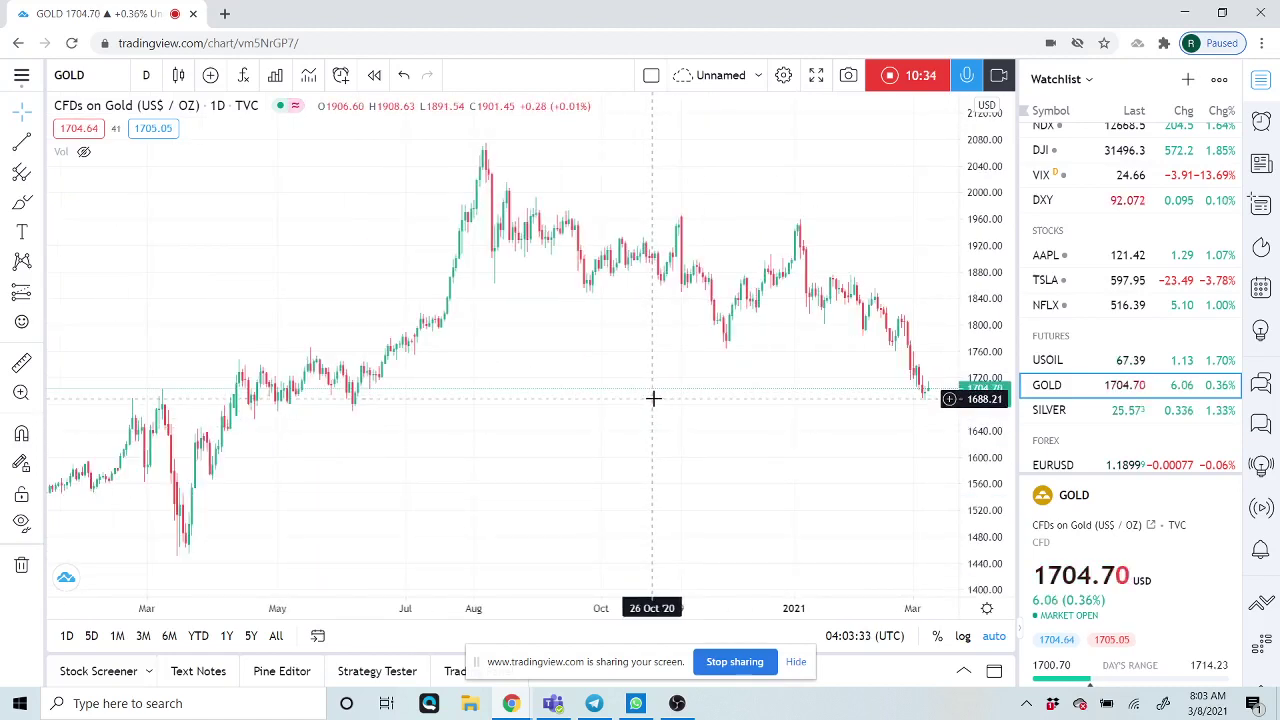
scroll(653, 398, up, 2)
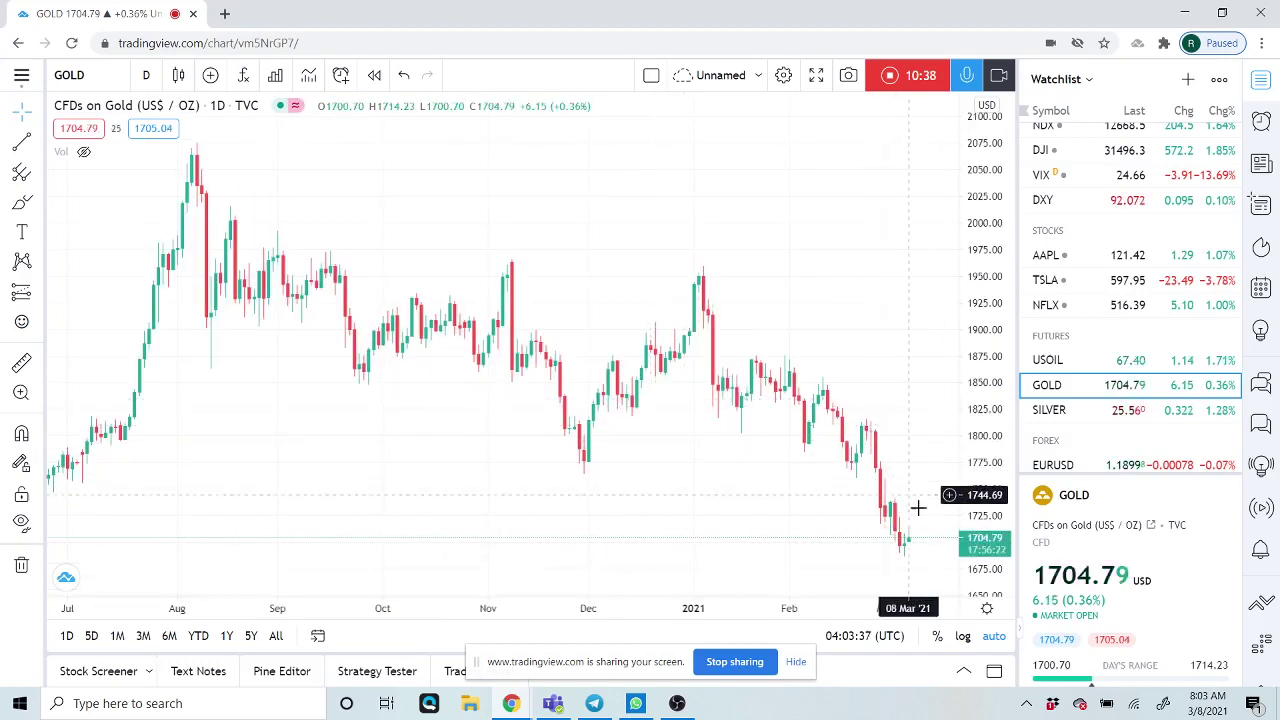
scroll(926, 553, down, 3)
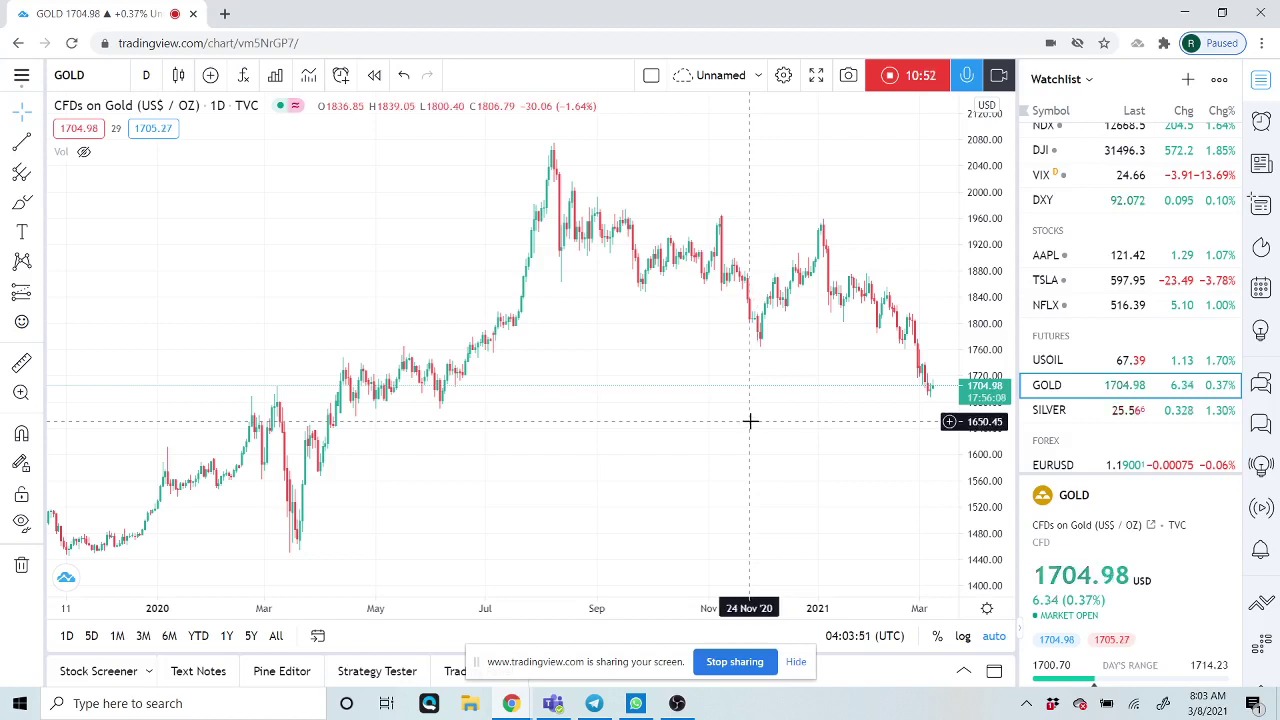
Zoom through the USOIL crude oil daily chart, then stop recording to show the Preview Video Idea window
click(1048, 362)
scroll(792, 381, up, 3)
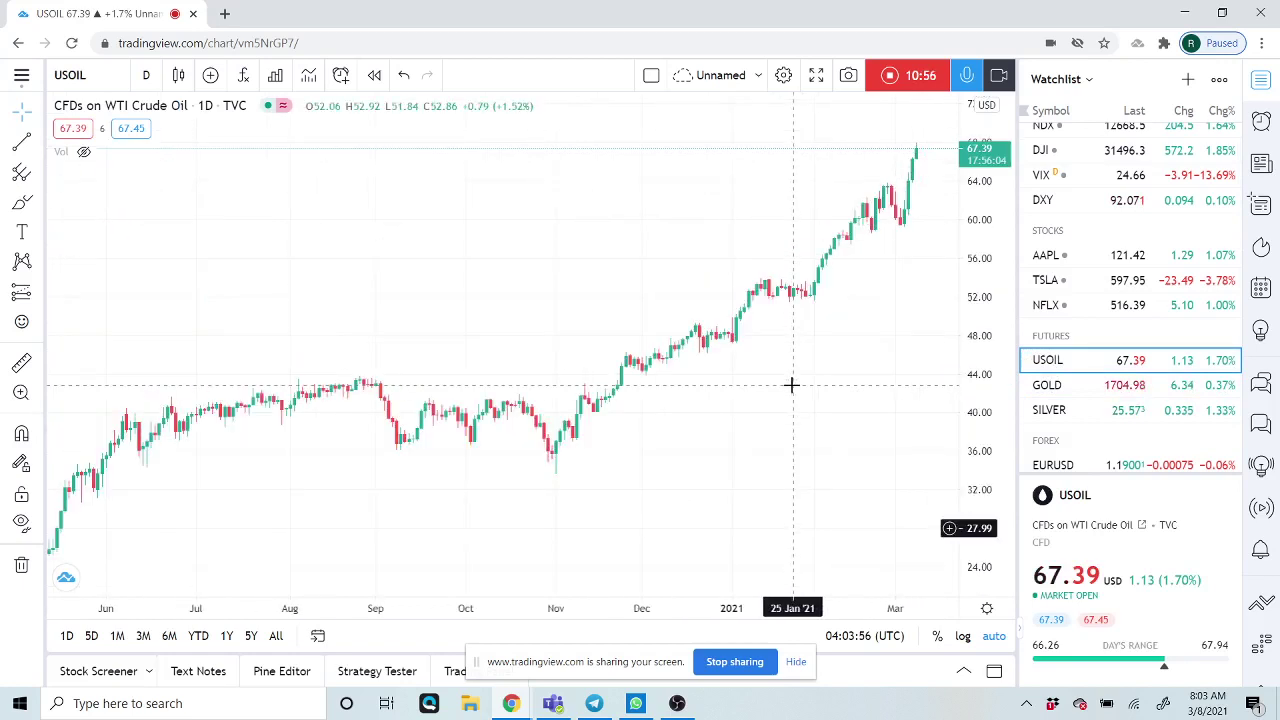
scroll(790, 386, up, 1)
scroll(790, 388, down, 1)
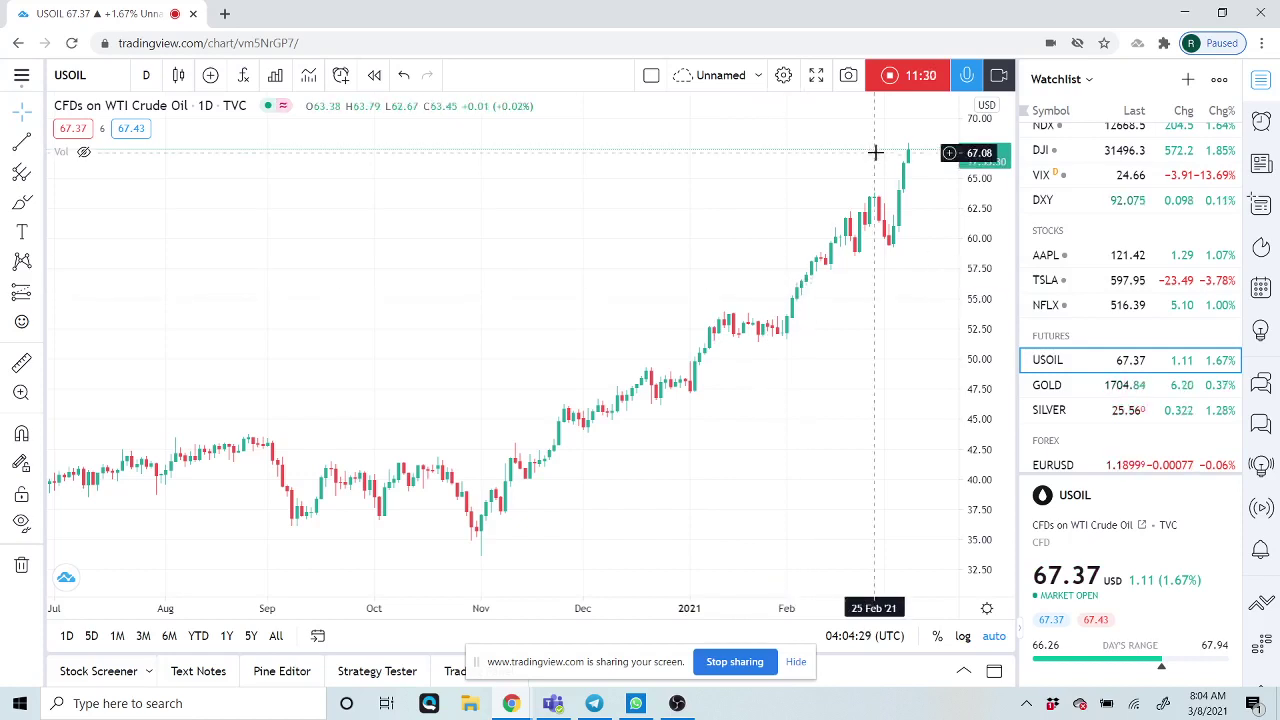
click(890, 77)
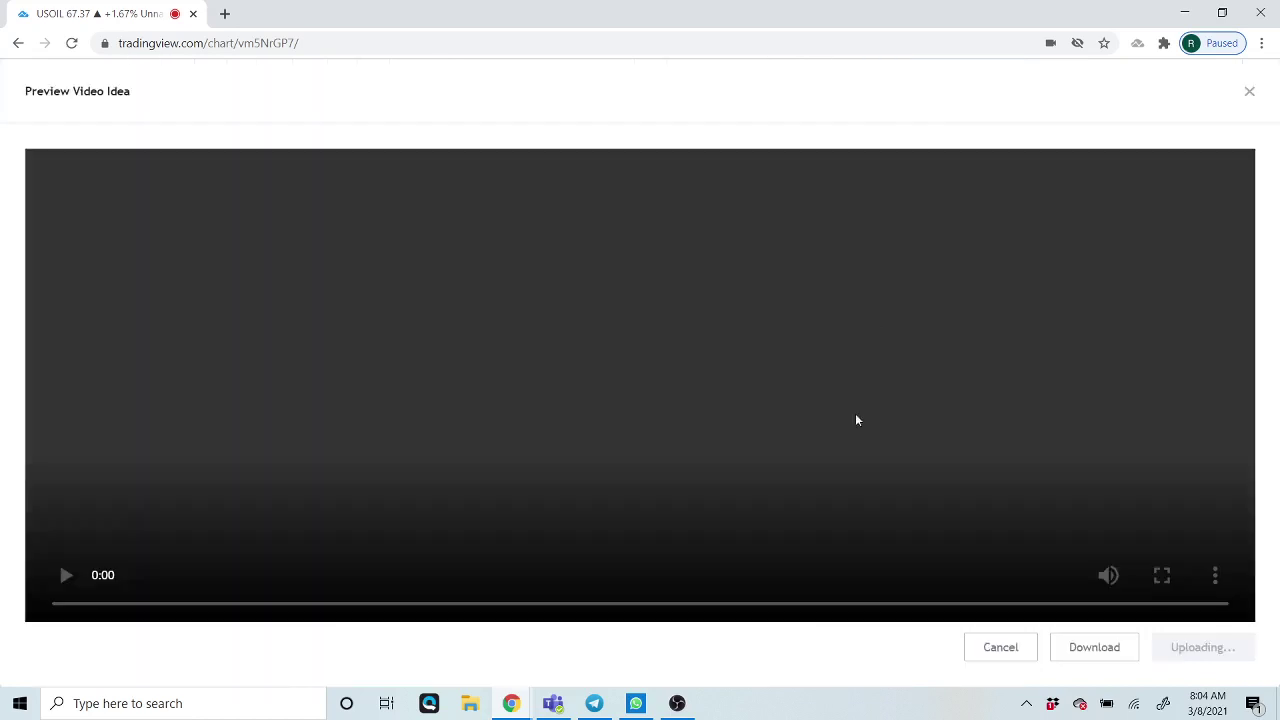